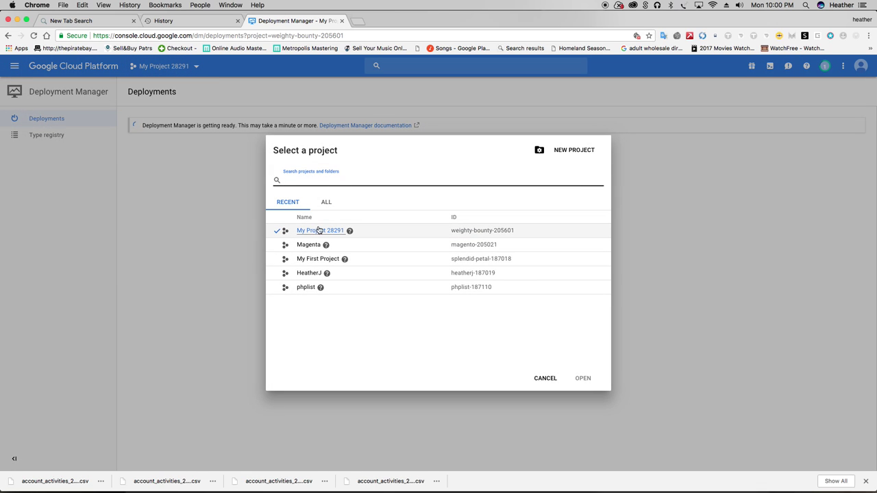
Open the project My First Project from the recent projects.
click(287, 244)
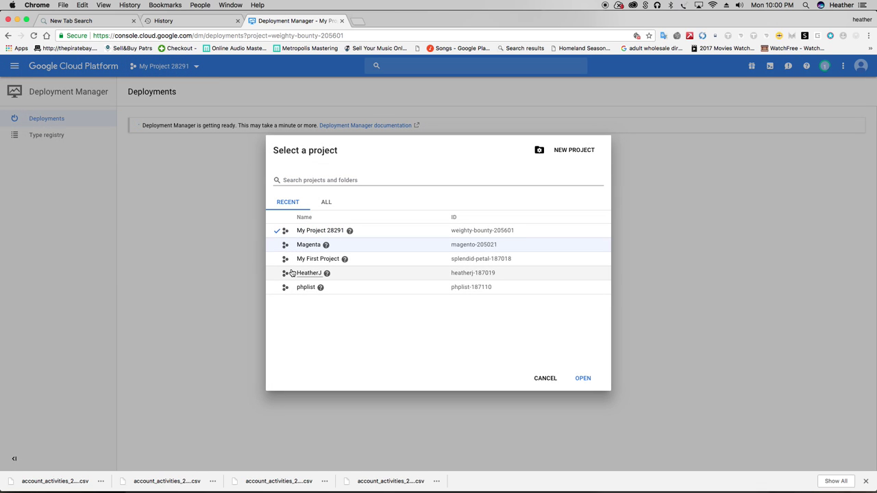
click(330, 259)
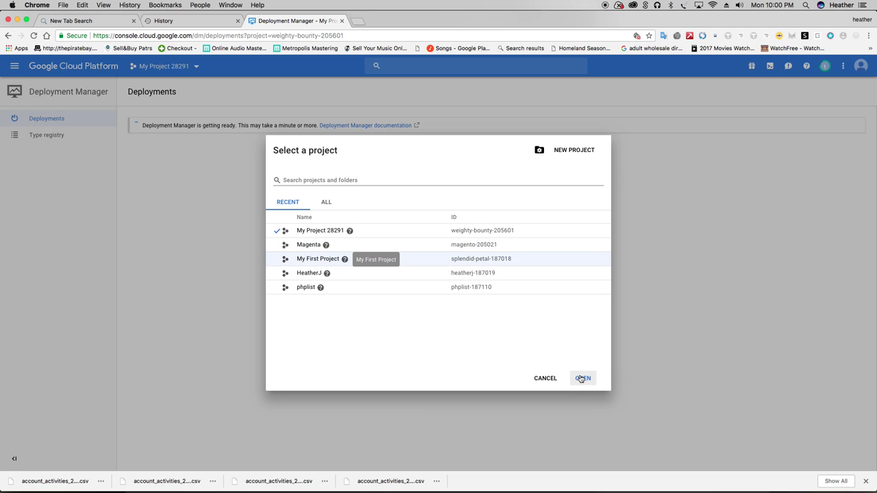
click(582, 378)
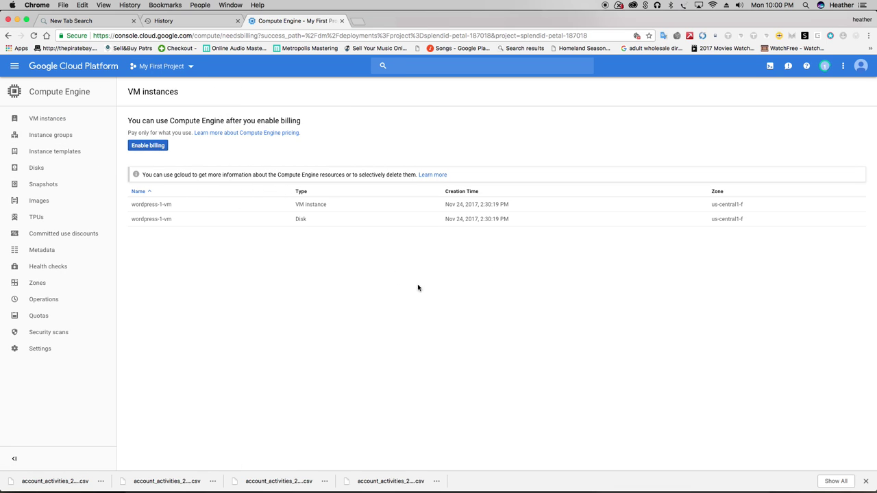
Open the Compute Engine settings page and check the recent project notifications.
click(40, 349)
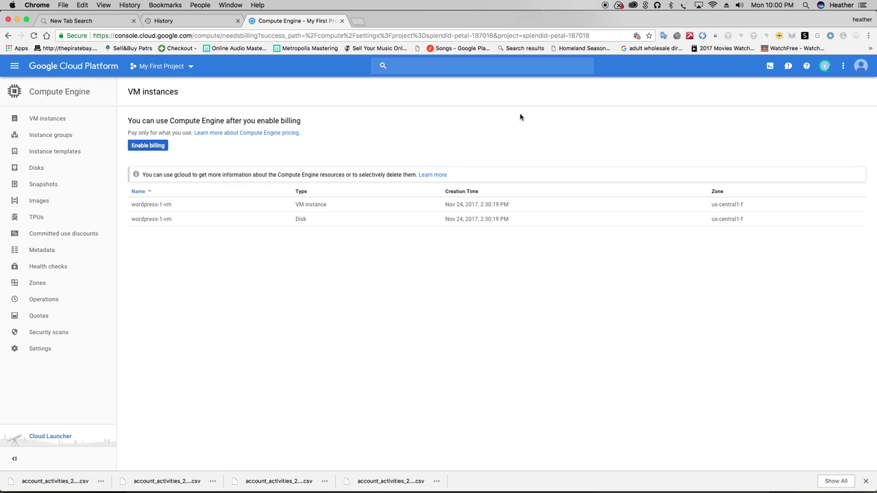
click(825, 66)
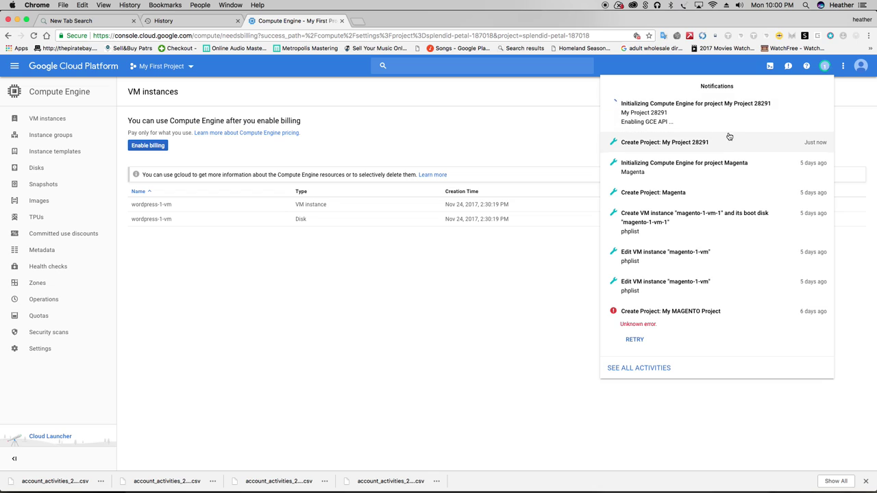
click(437, 303)
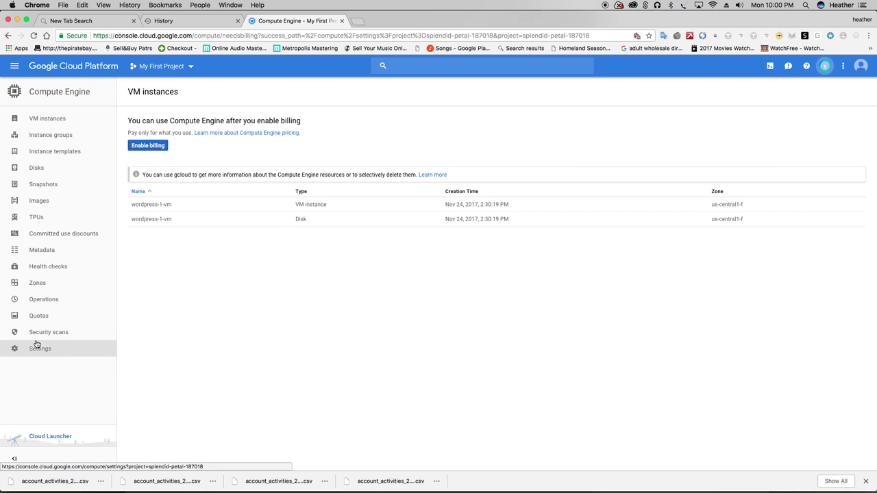
Look through the Compute Engine sections for TPUs, images, snapshots, disks, instance templates, instance groups and VM instances.
click(58, 219)
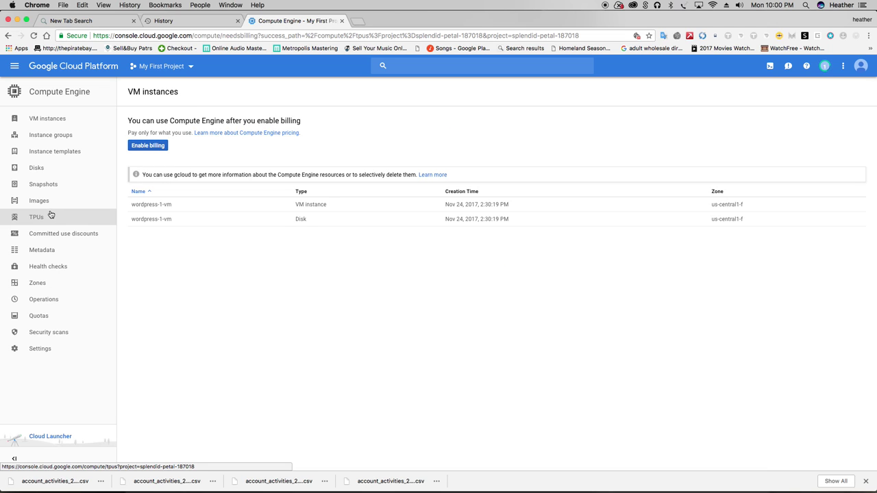
click(53, 200)
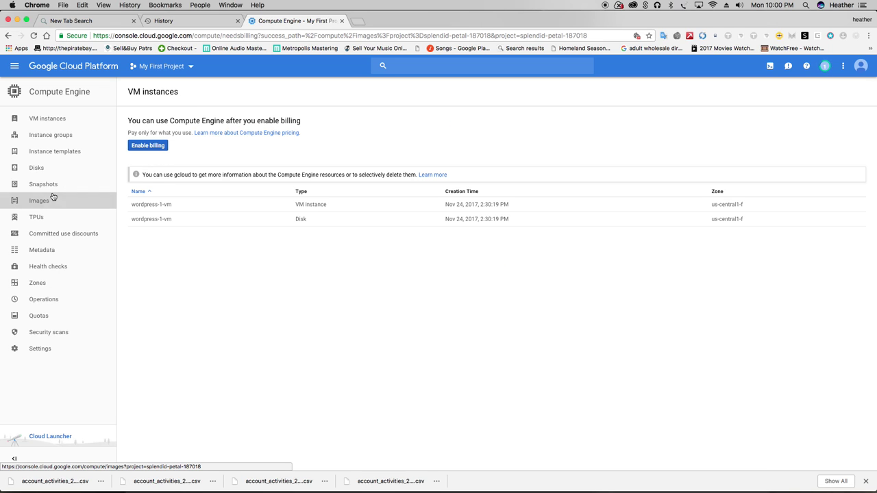
click(55, 185)
click(48, 175)
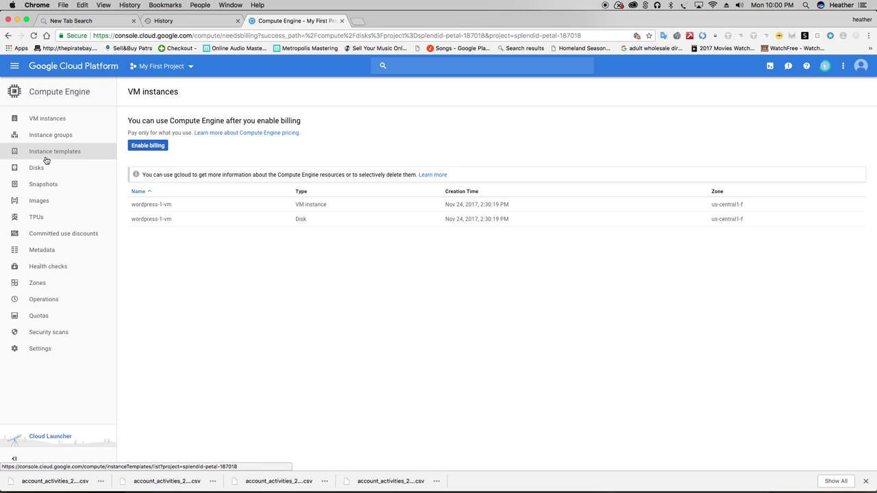
click(47, 152)
click(53, 140)
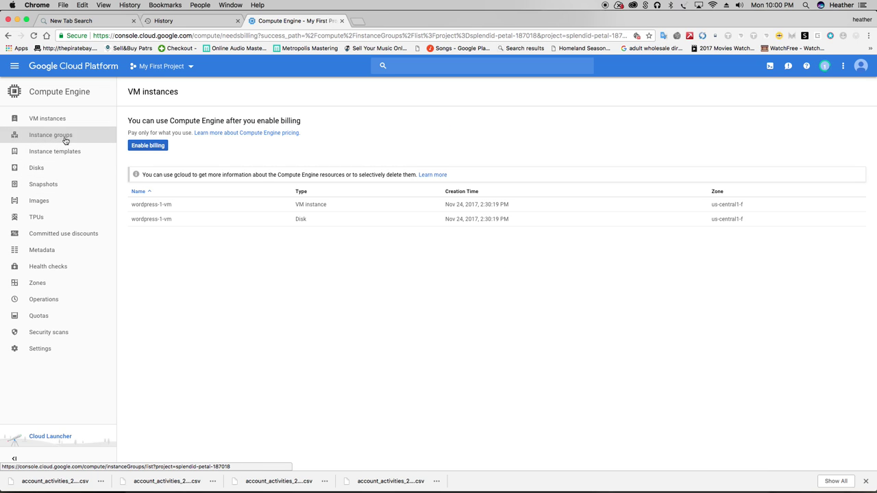
click(48, 118)
click(68, 99)
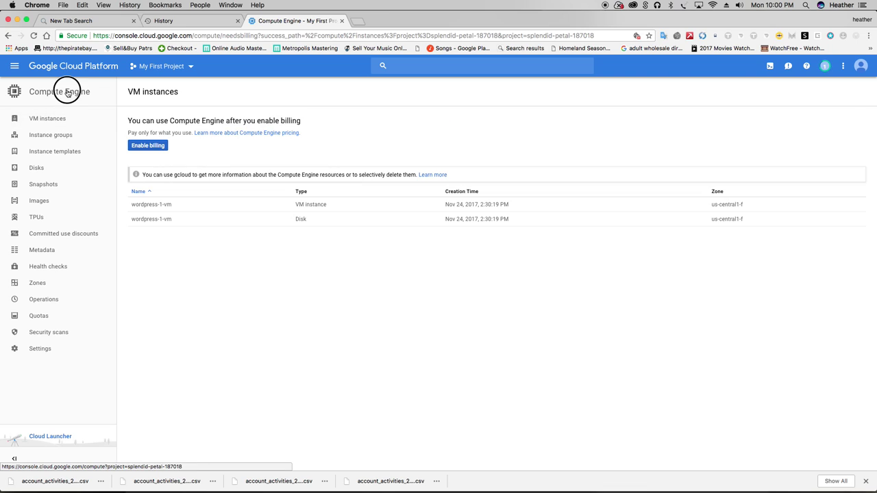
click(71, 100)
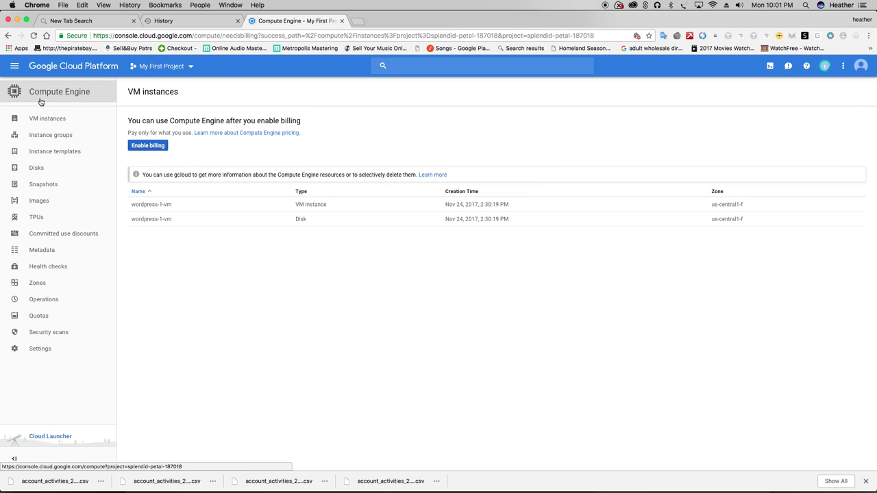
Browse the product list through the compute, storage, networking and Stackdriver groups and open the Profiler page.
click(14, 66)
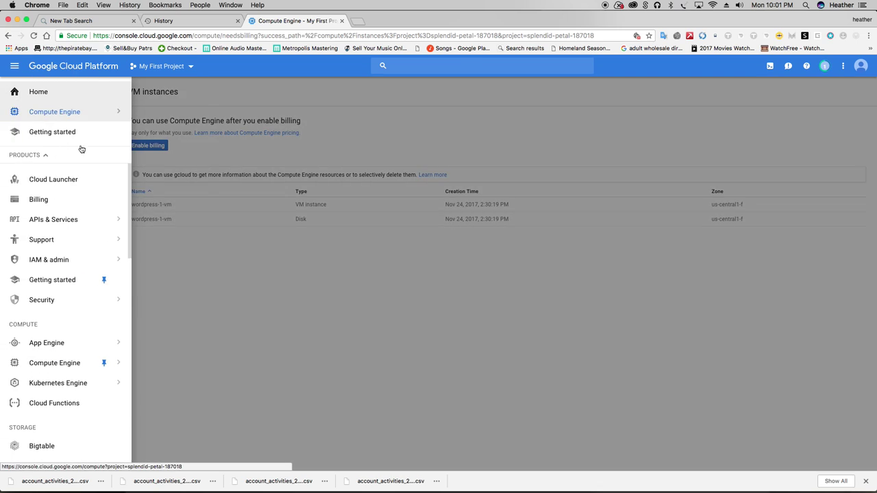
scroll(72, 423, down, 1)
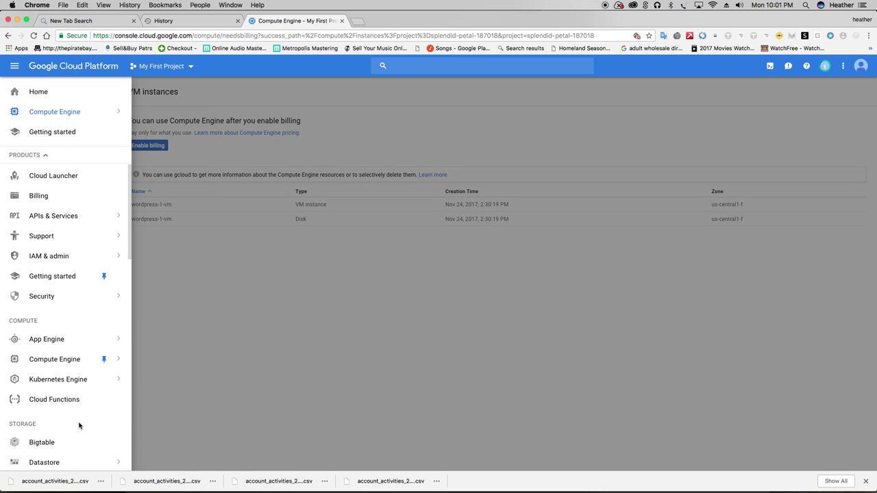
scroll(78, 426, down, 5)
mouse_move(78, 426)
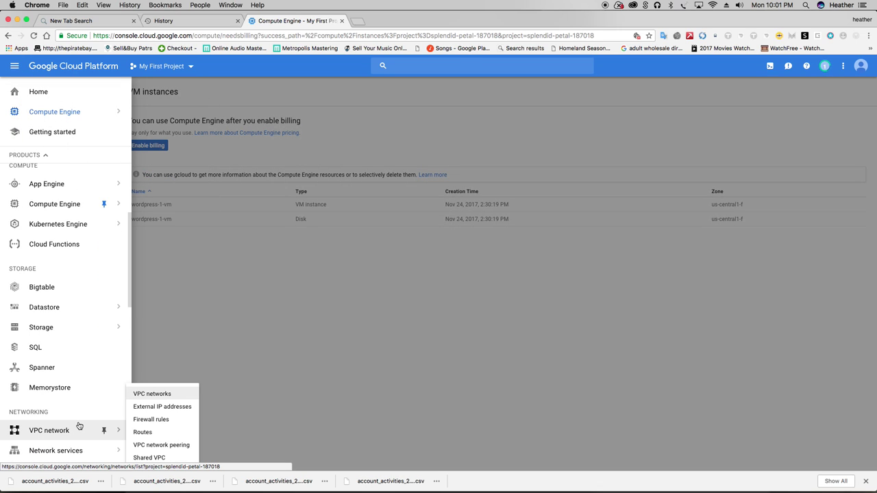
mouse_move(84, 450)
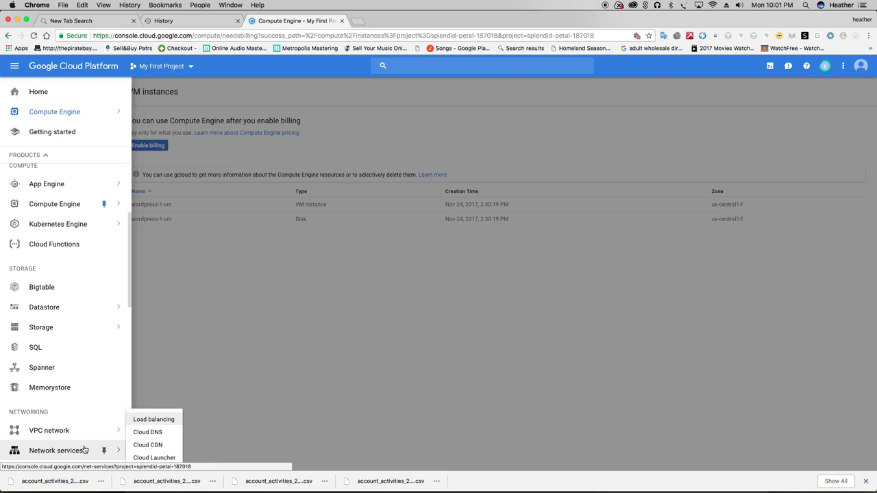
scroll(84, 450, down, 1)
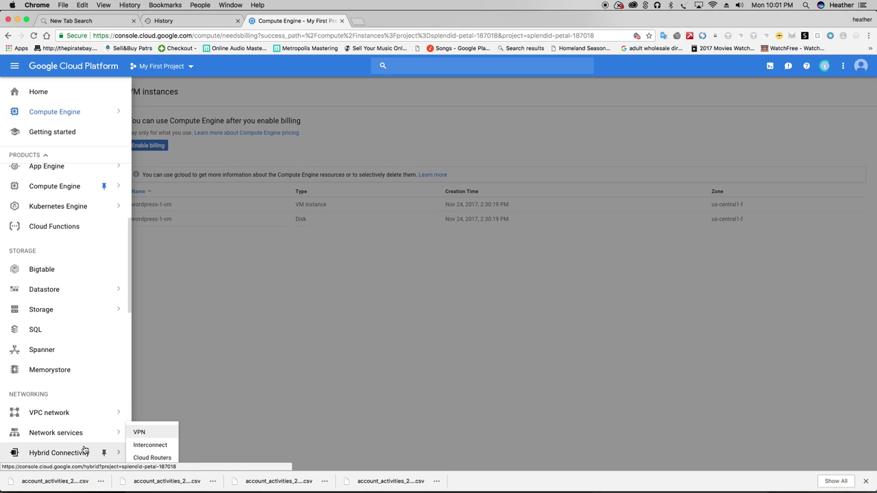
scroll(84, 450, down, 3)
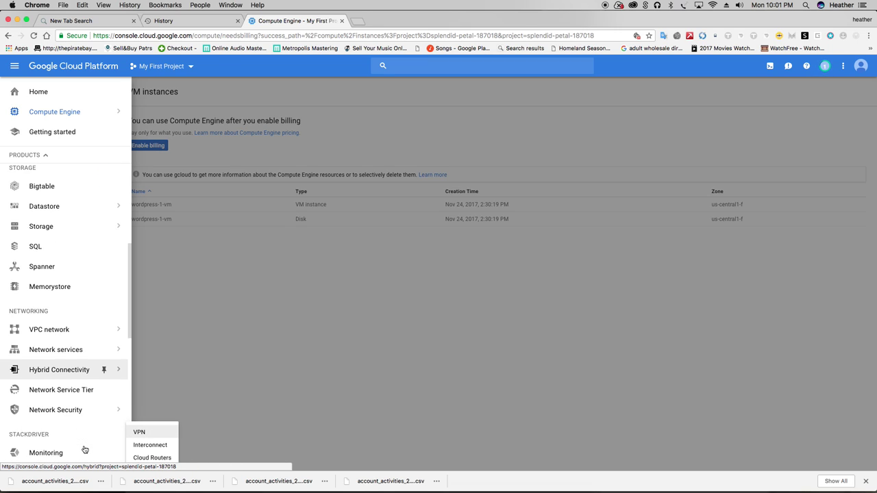
scroll(85, 450, down, 4)
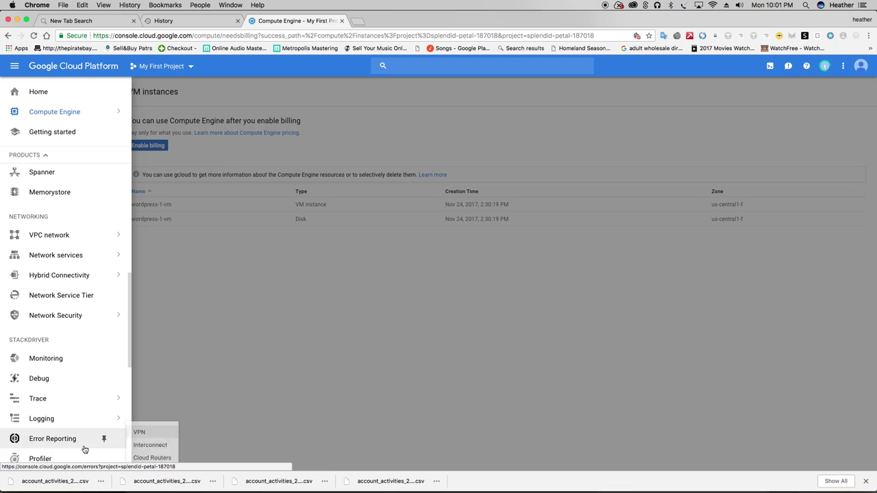
scroll(84, 450, down, 1)
click(86, 446)
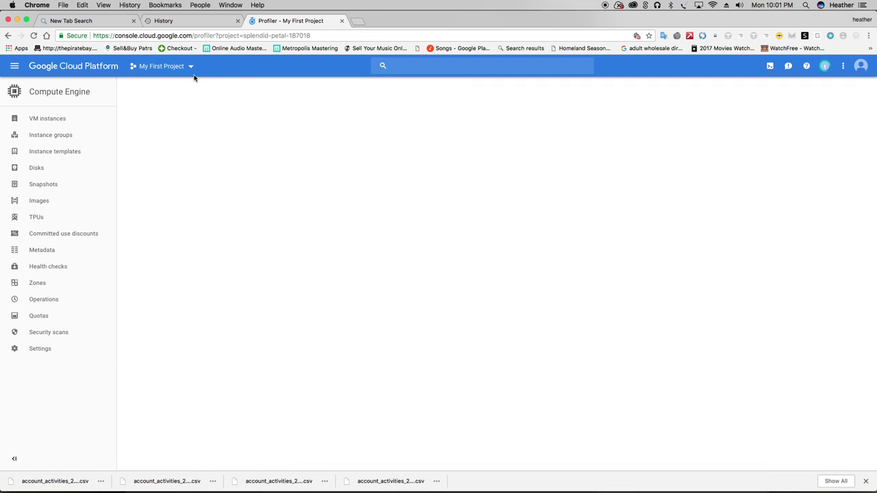
Switch the console to the project My Project 28291.
click(162, 66)
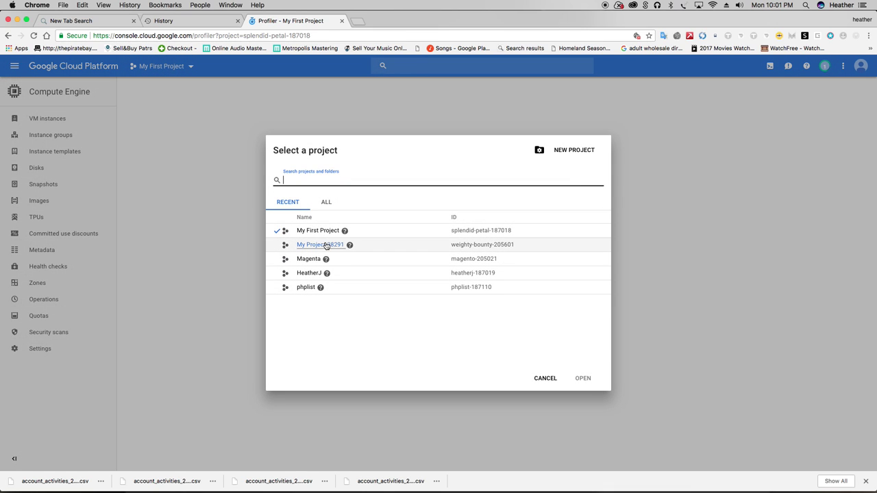
click(313, 248)
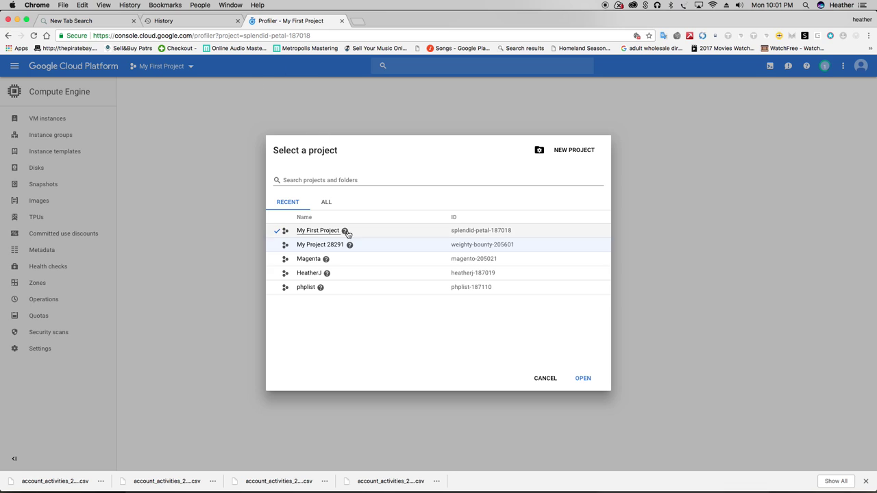
double_click(332, 244)
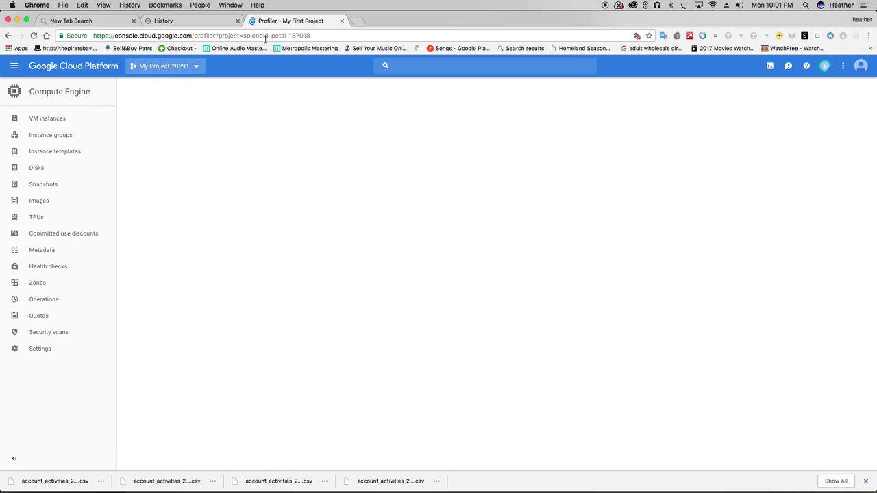
Close the browser's History page and return to the cloud console page.
click(200, 22)
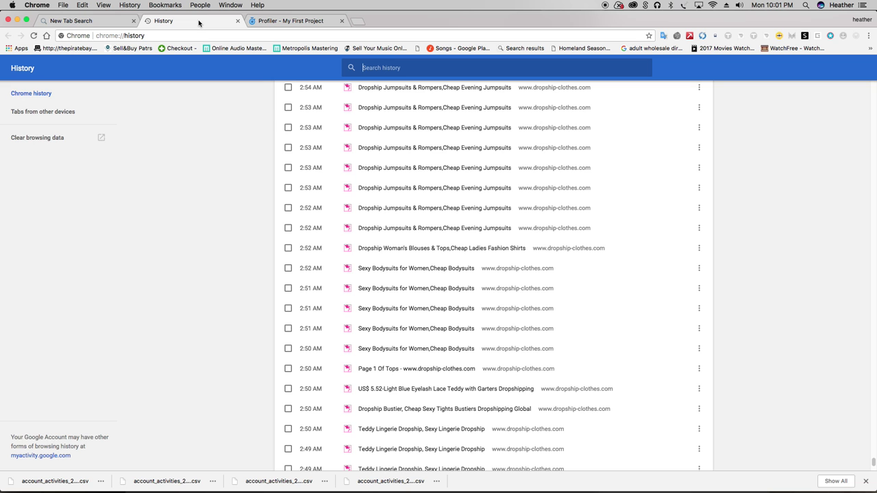
click(238, 21)
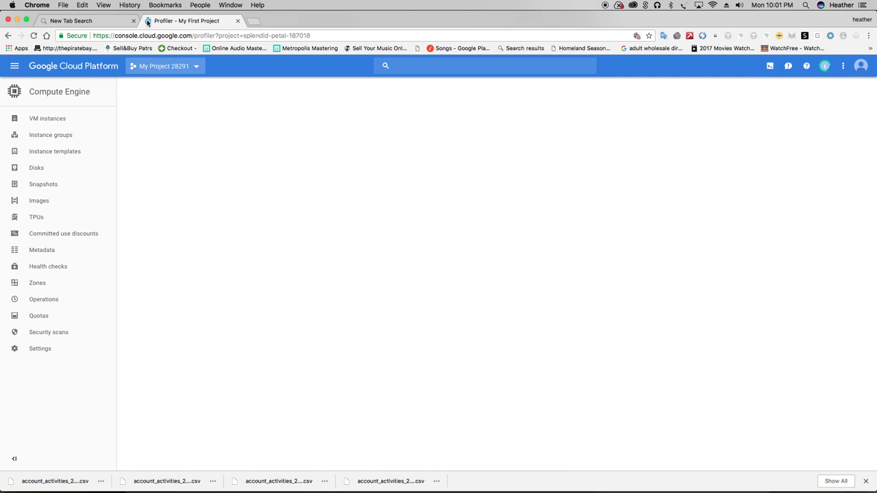
click(80, 22)
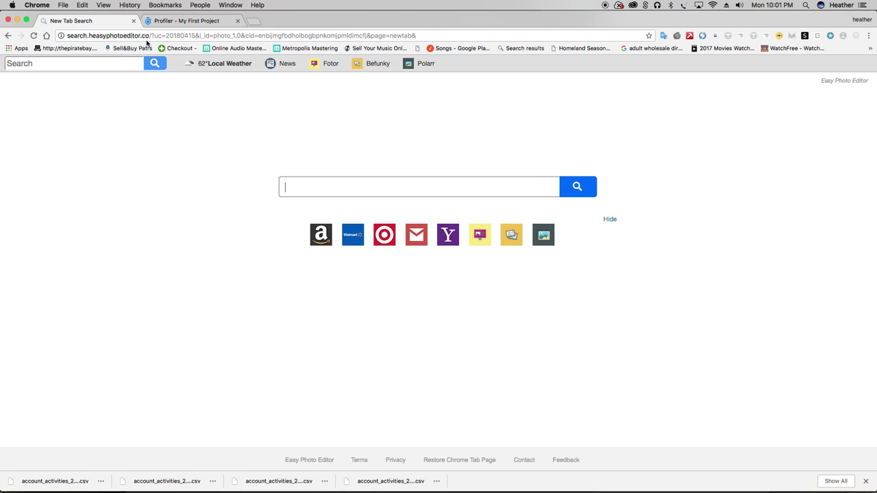
click(150, 22)
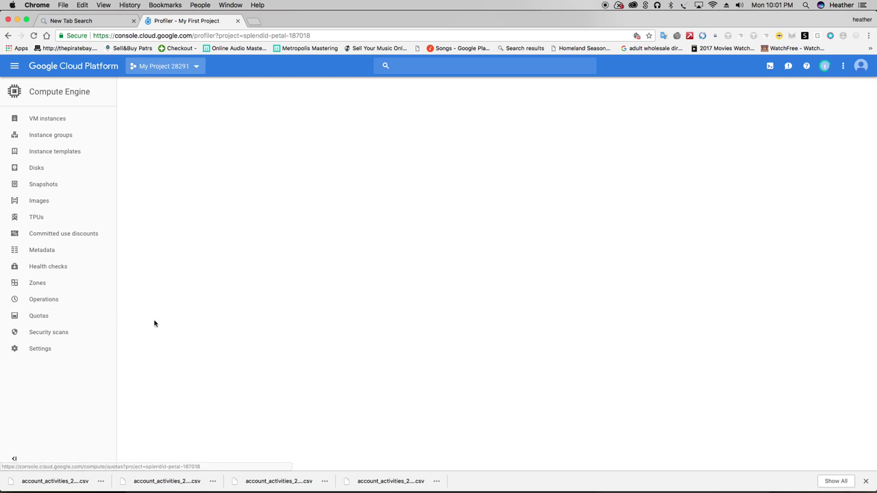
Collapse the product list, open the Getting started page and dismiss the error dialog.
click(13, 66)
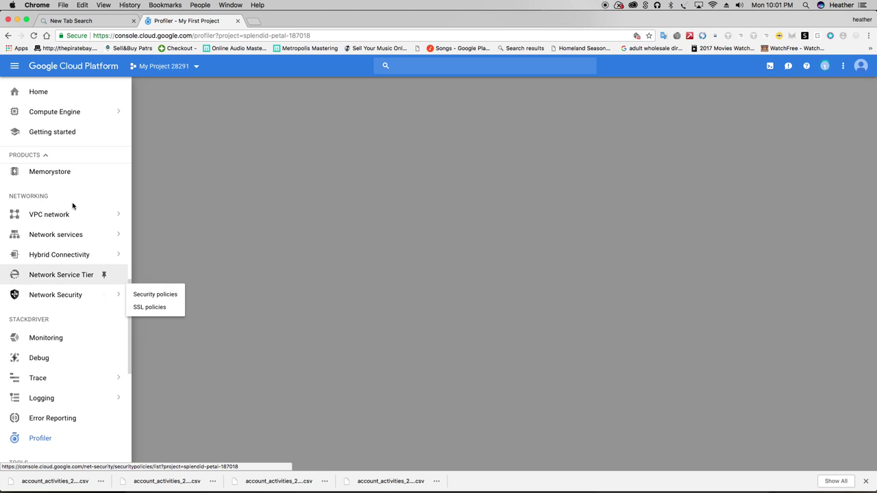
click(48, 156)
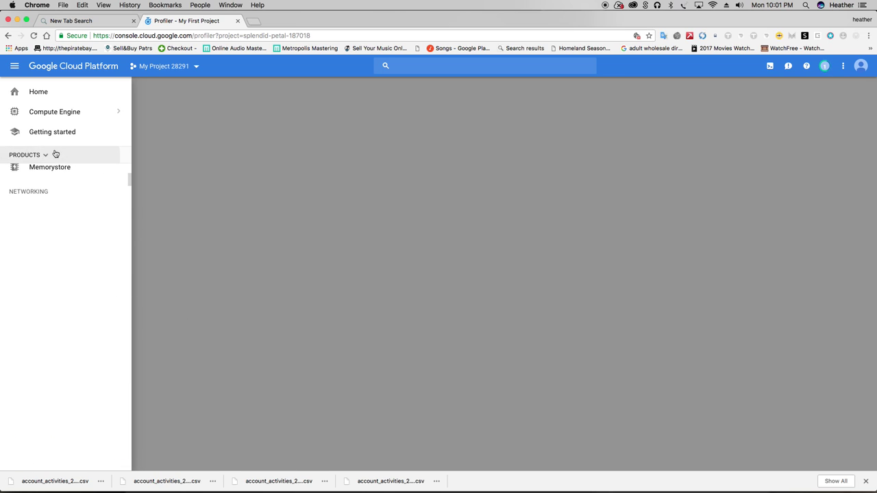
click(71, 133)
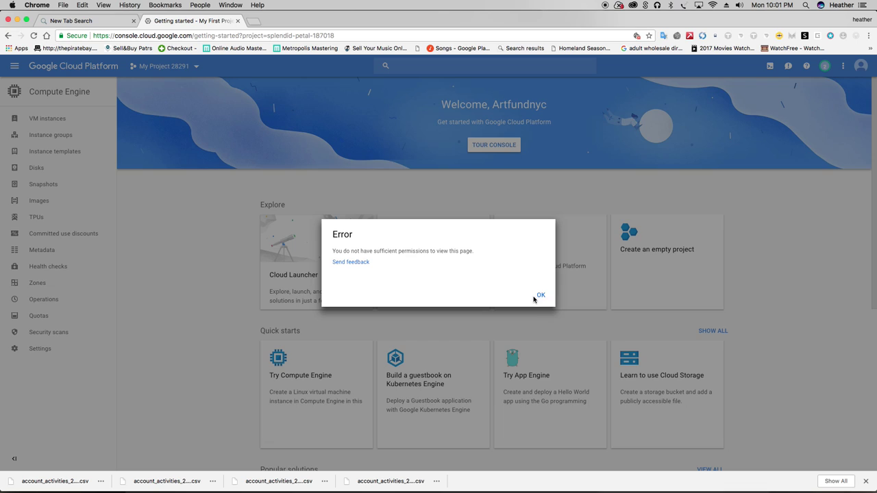
click(539, 295)
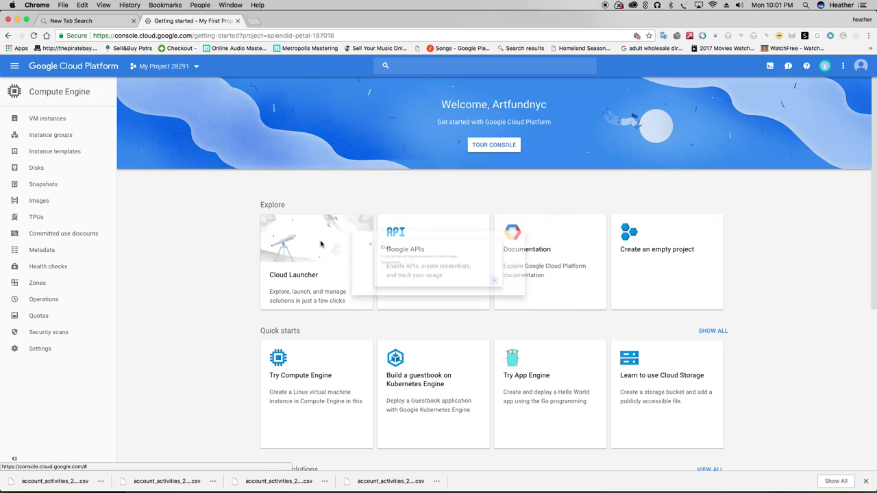
Check the notifications for the Compute Engine initialization of My Project 28291 and close the list.
click(824, 66)
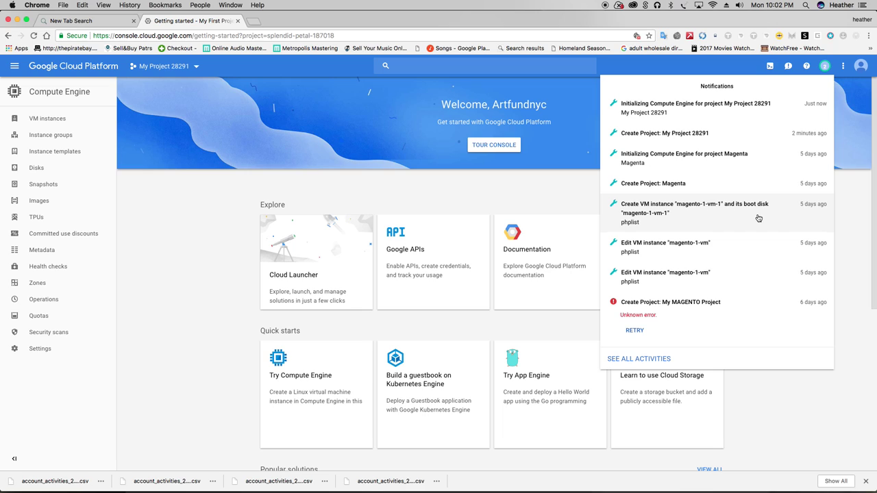
click(467, 103)
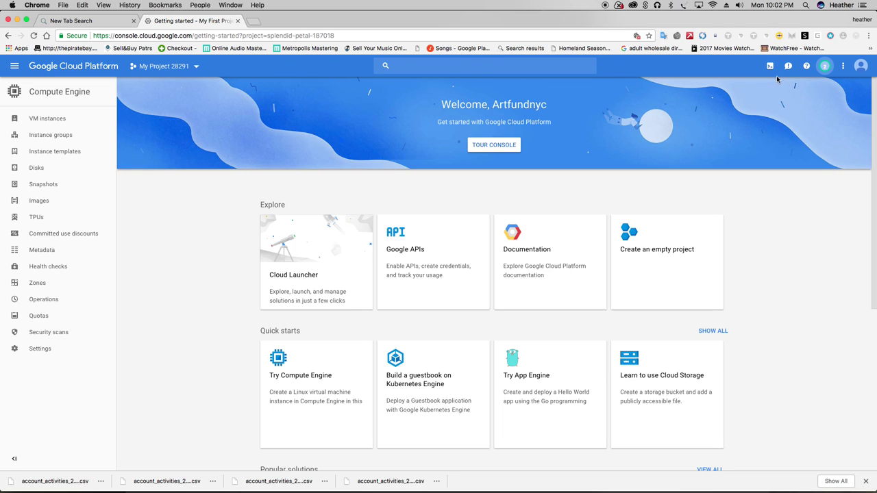
click(824, 66)
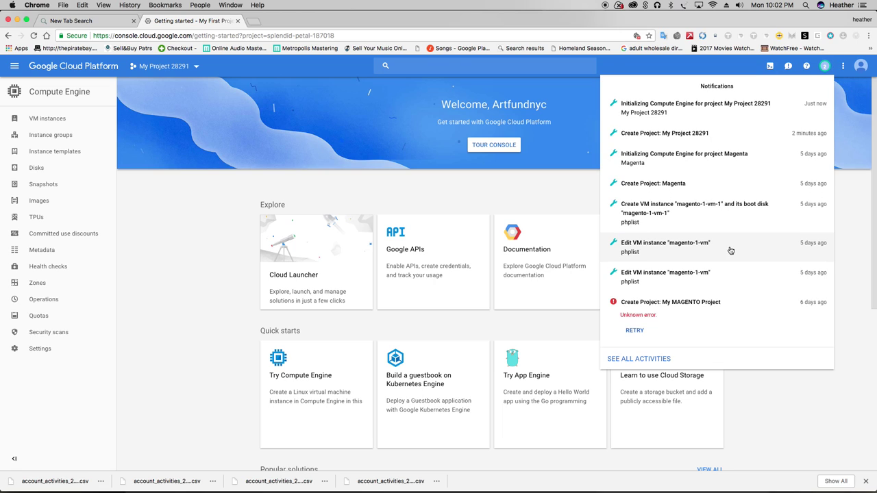
click(626, 248)
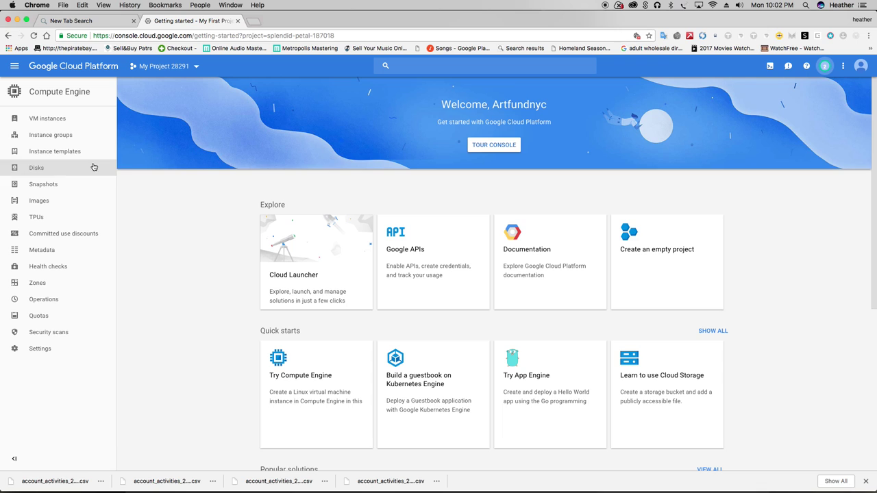
Open the Compute Engine VM instances page and view the instances of the phplist project.
click(53, 119)
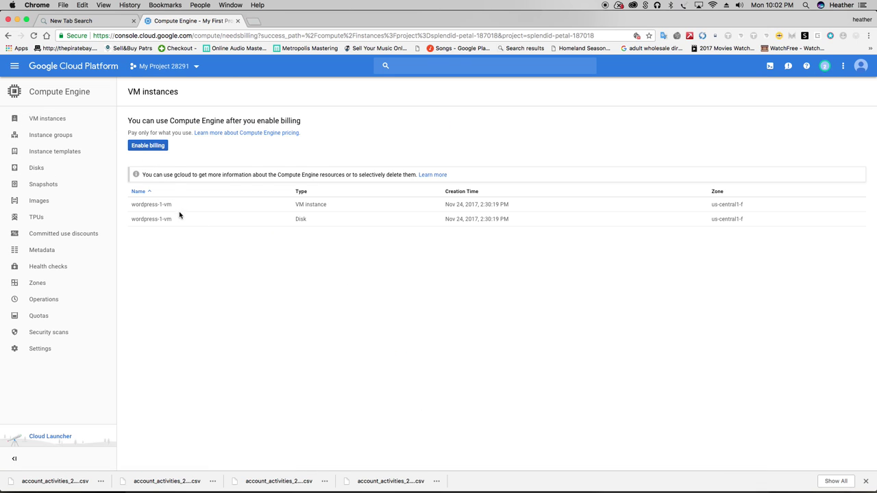
click(182, 66)
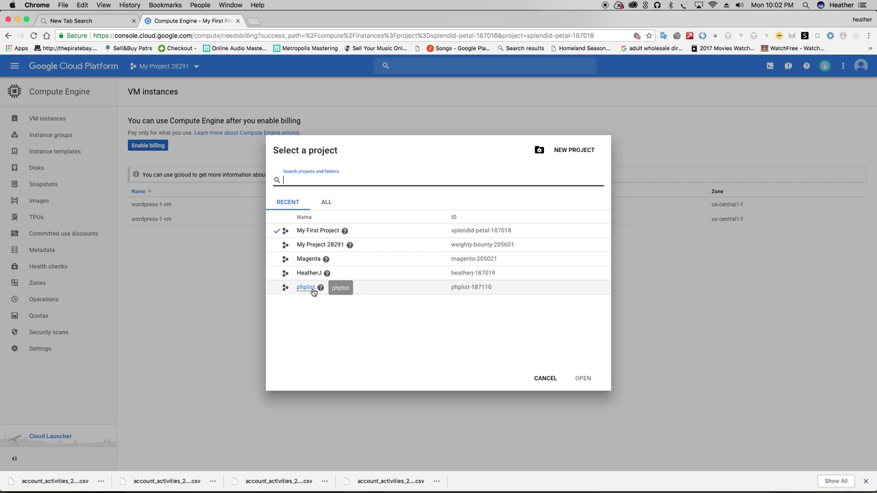
click(305, 288)
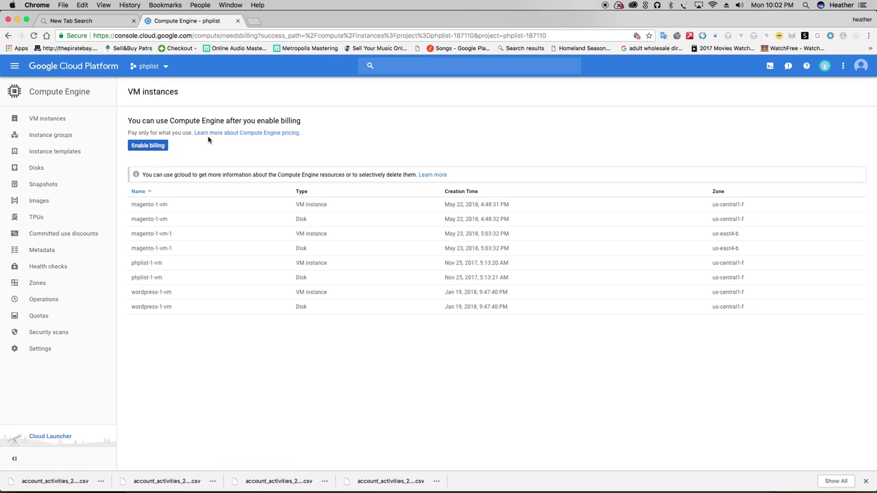
Switch the console to My Project 28291 and check its VM instances page.
click(148, 66)
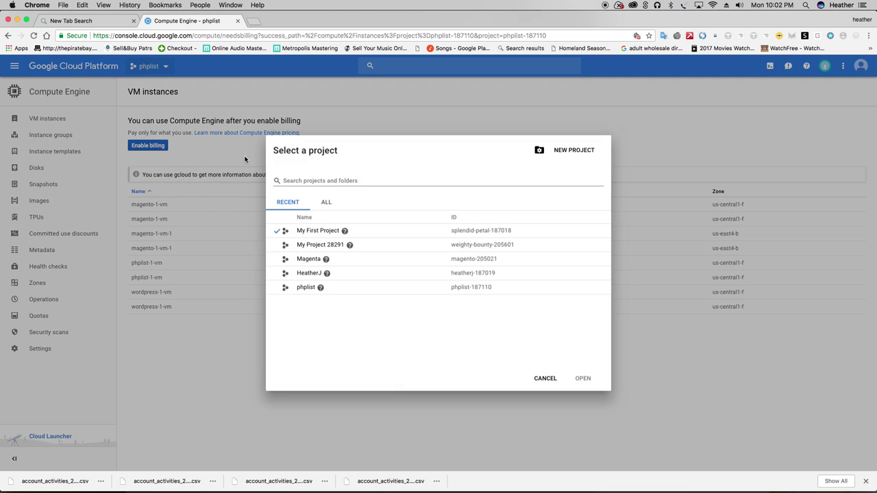
click(302, 245)
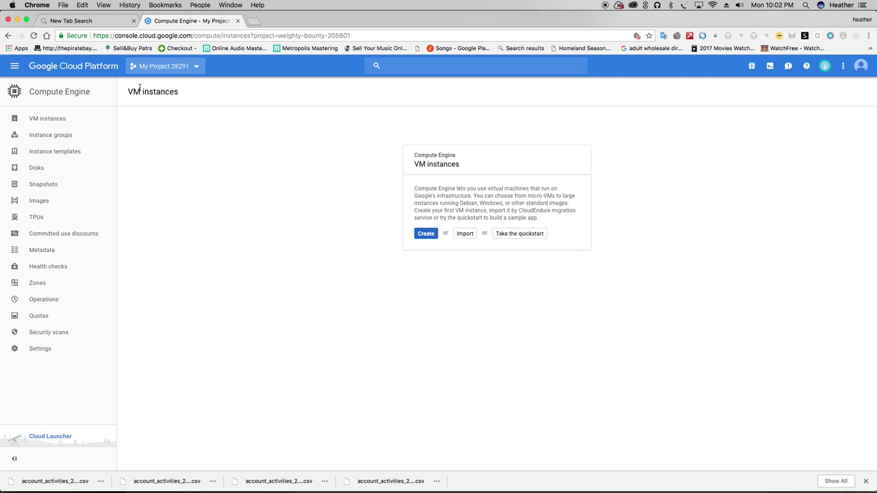
click(109, 117)
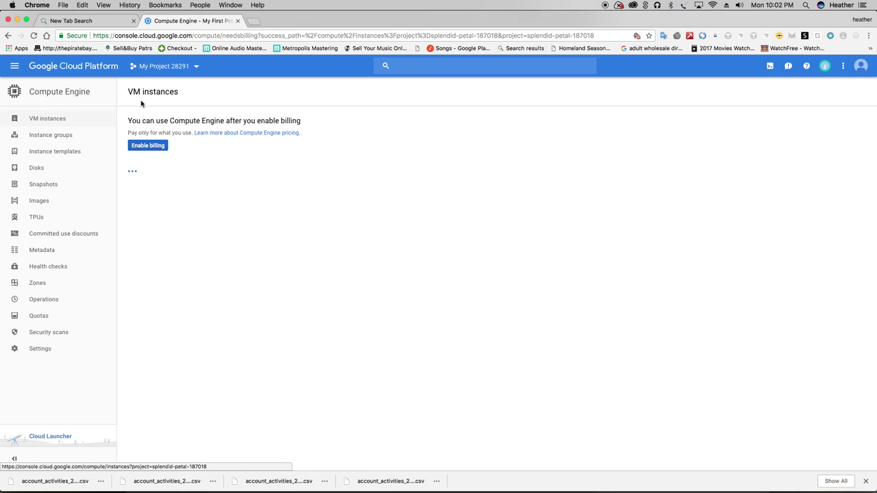
click(185, 68)
click(329, 245)
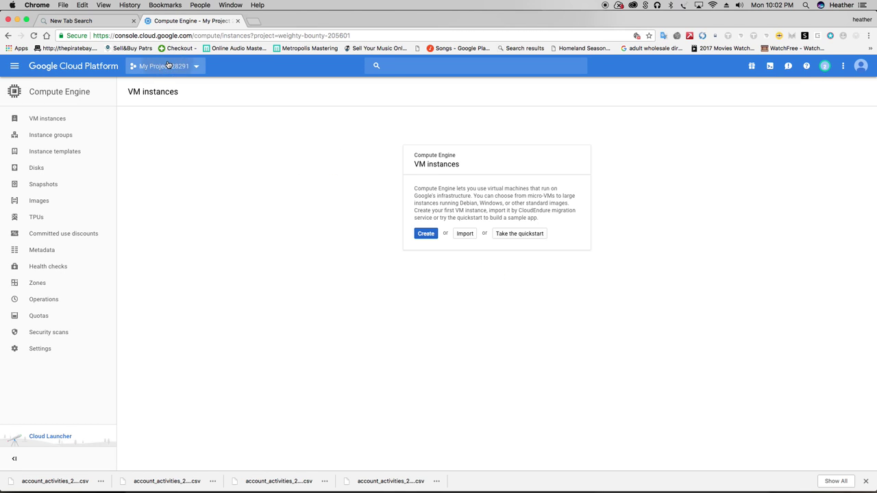
Switch the console to the Magenta project, dismissing the permissions error.
click(164, 65)
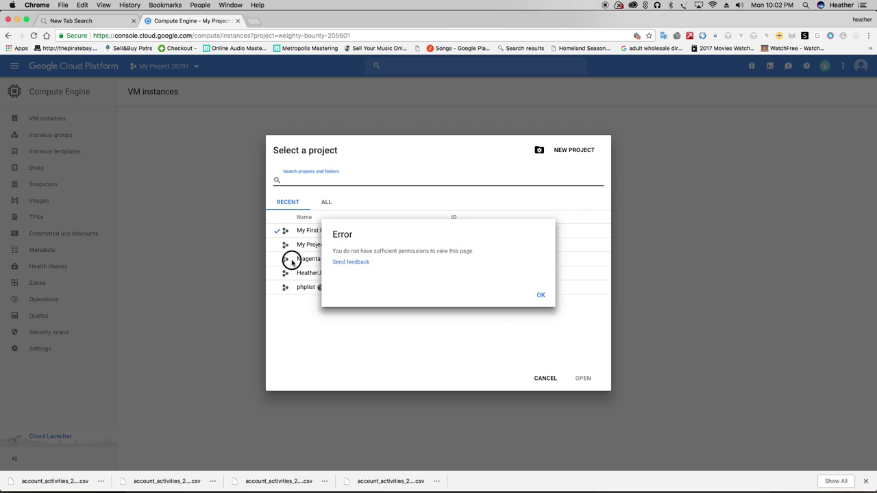
click(291, 261)
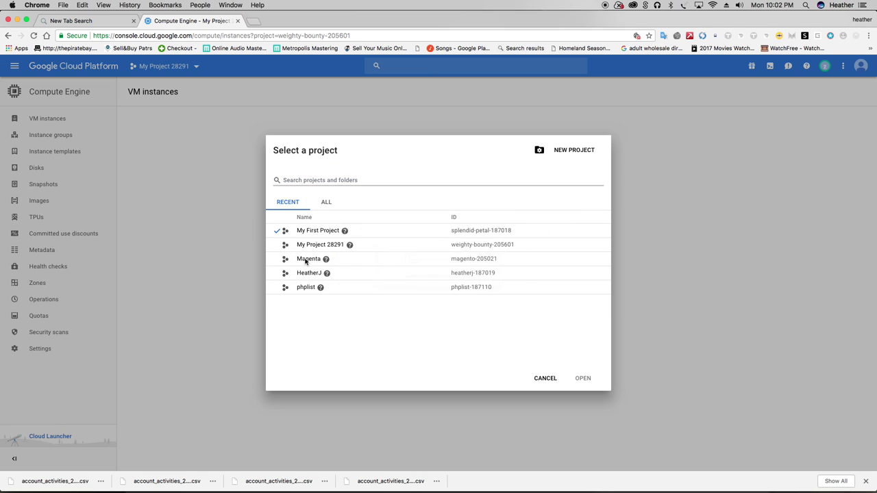
click(303, 258)
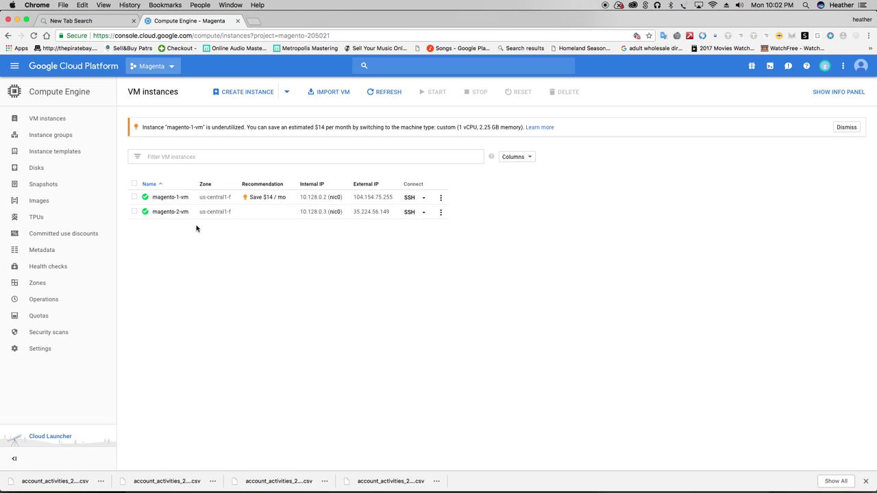
Open the details of magento-1-vm and review its disks, availability policies and custom metadata.
click(173, 198)
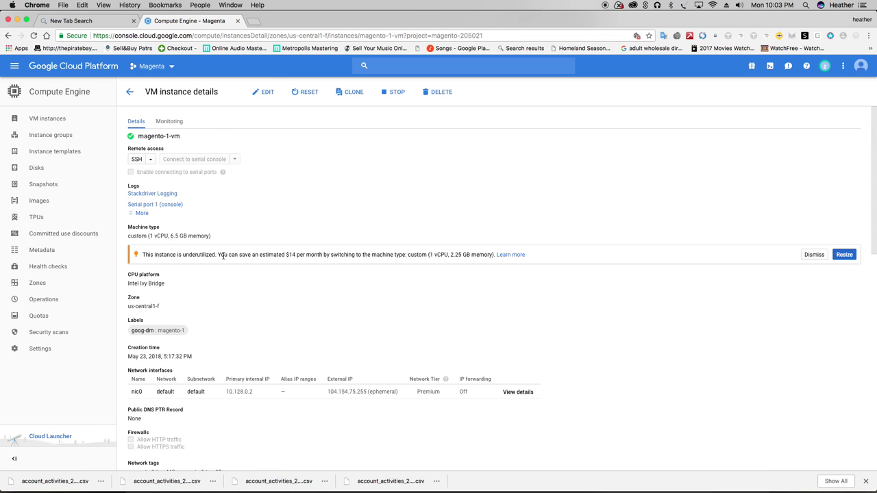
scroll(224, 257, down, 5)
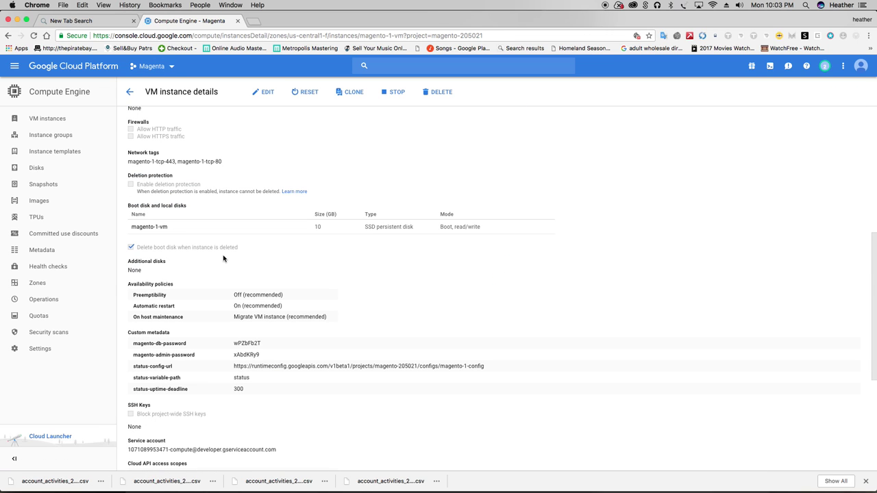
scroll(223, 259, down, 1)
scroll(223, 258, down, 1)
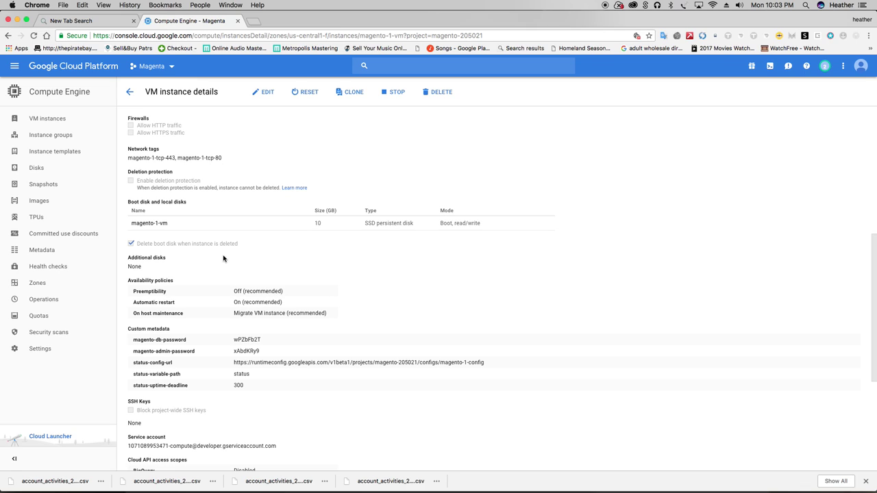
scroll(224, 258, down, 1)
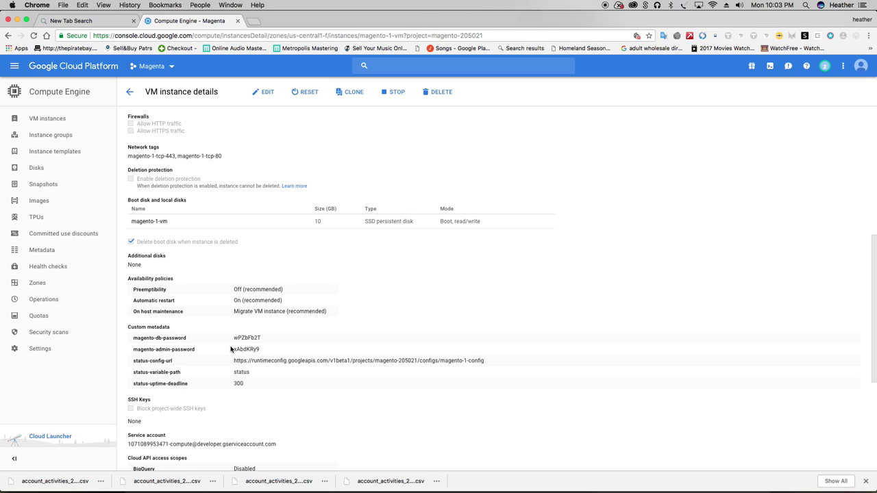
scroll(233, 351, down, 2)
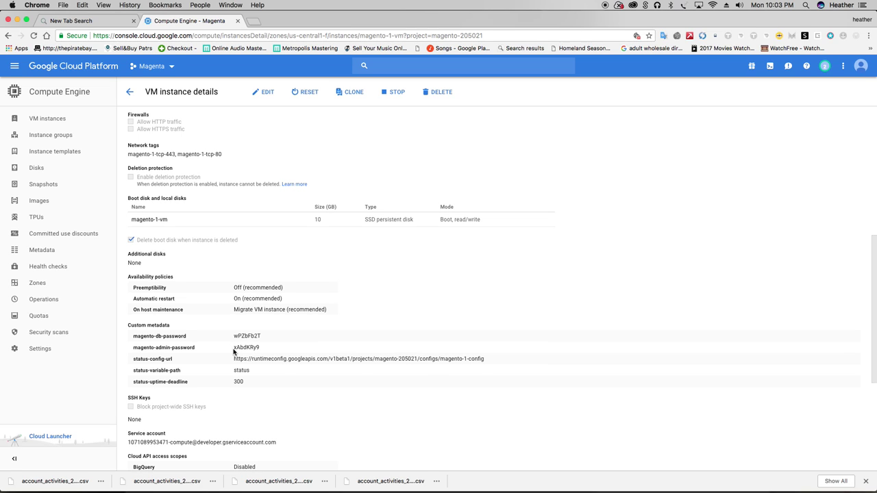
scroll(233, 351, down, 2)
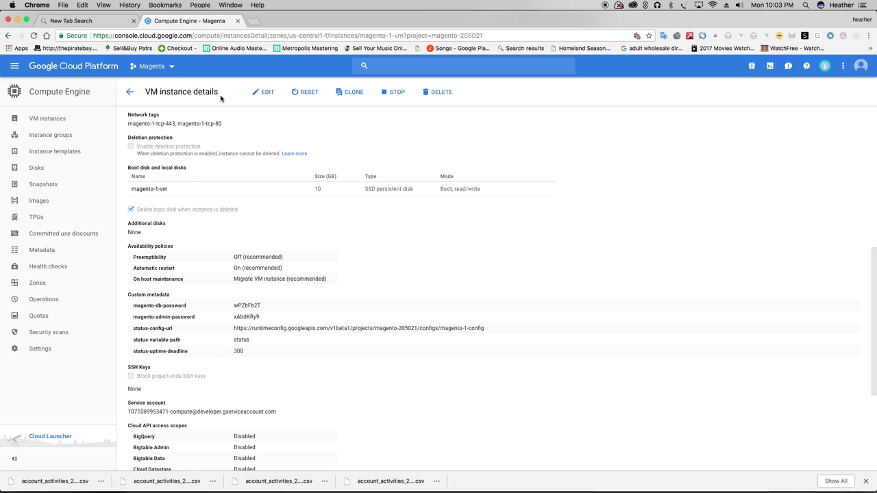
Open magento-1-vm for editing, review its editable settings from remote access to API access scopes, and return to the instance list without saving.
click(262, 96)
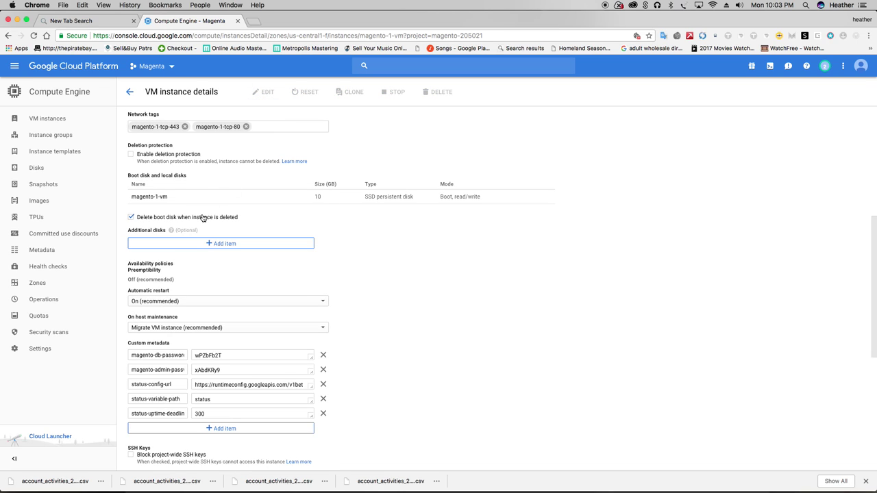
scroll(202, 218, up, 5)
scroll(206, 222, up, 4)
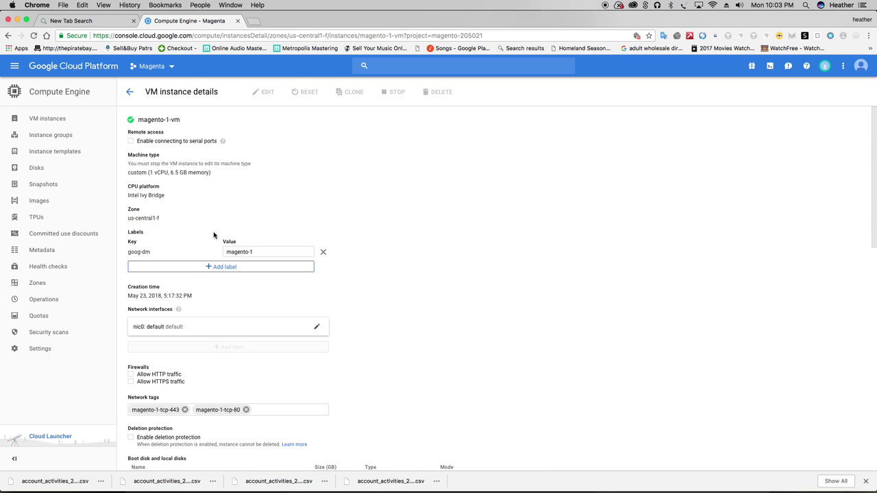
scroll(262, 279, down, 1)
scroll(255, 296, down, 1)
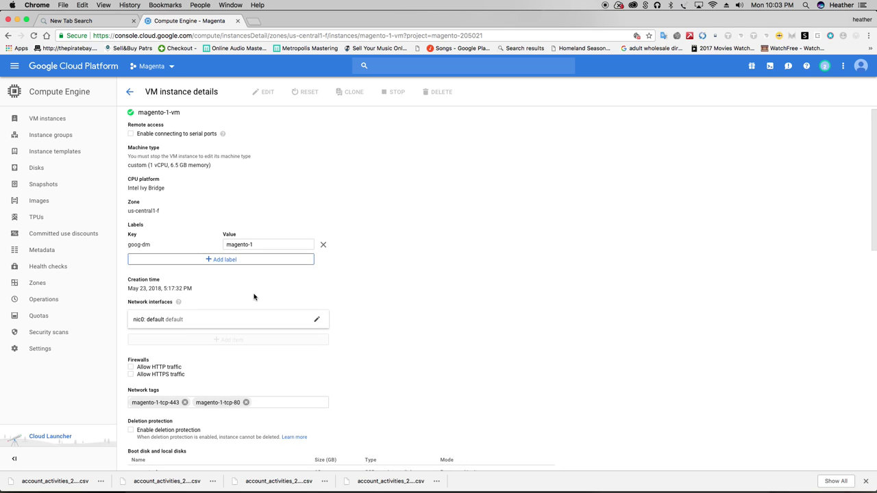
scroll(254, 297, down, 3)
scroll(253, 293, down, 5)
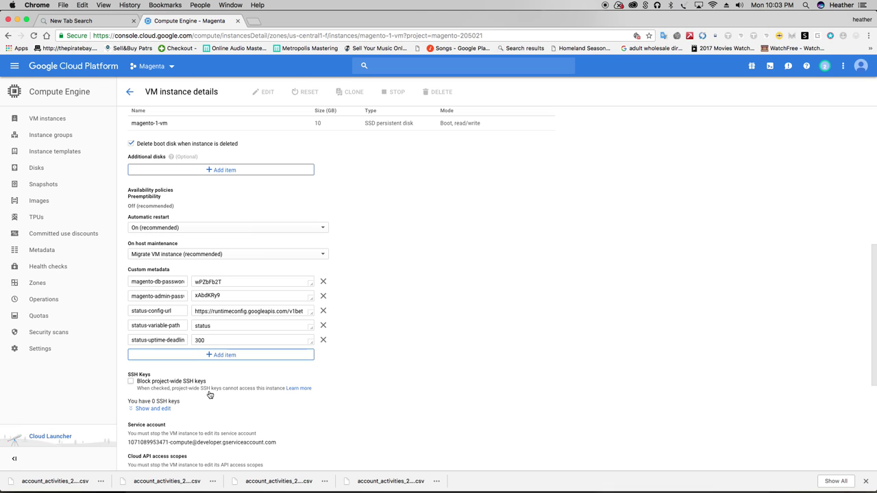
scroll(221, 450, down, 5)
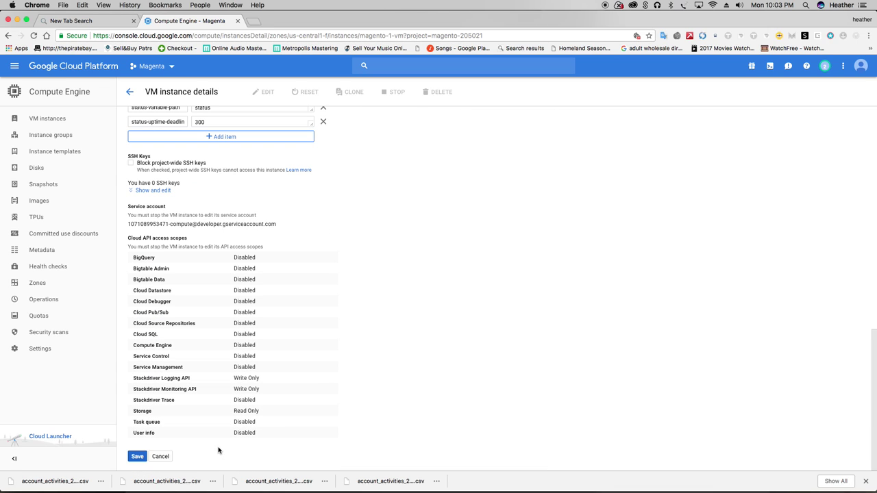
scroll(218, 450, up, 10)
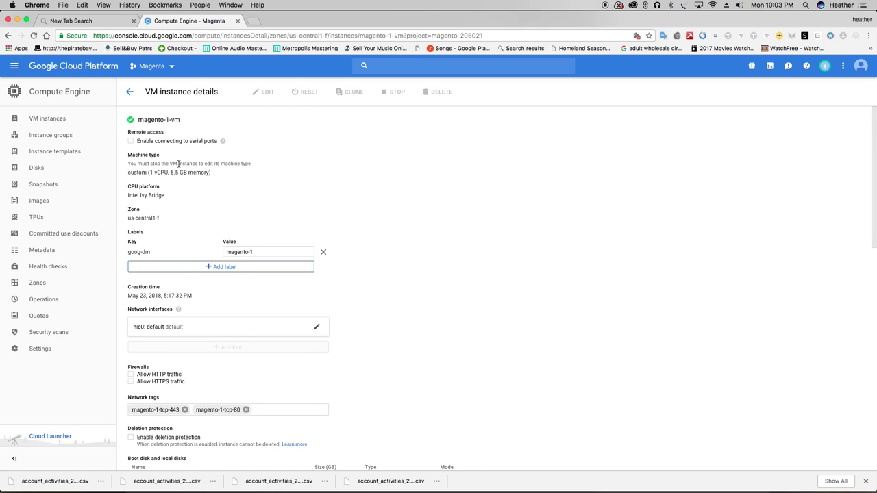
click(130, 92)
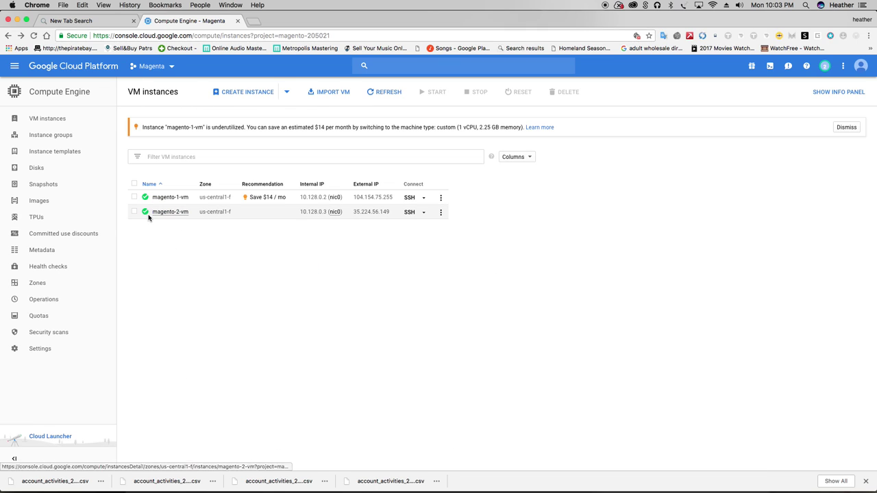
Check the available actions for both Magento instances, view the network details of magento-1-vm and return to the instance list.
click(441, 213)
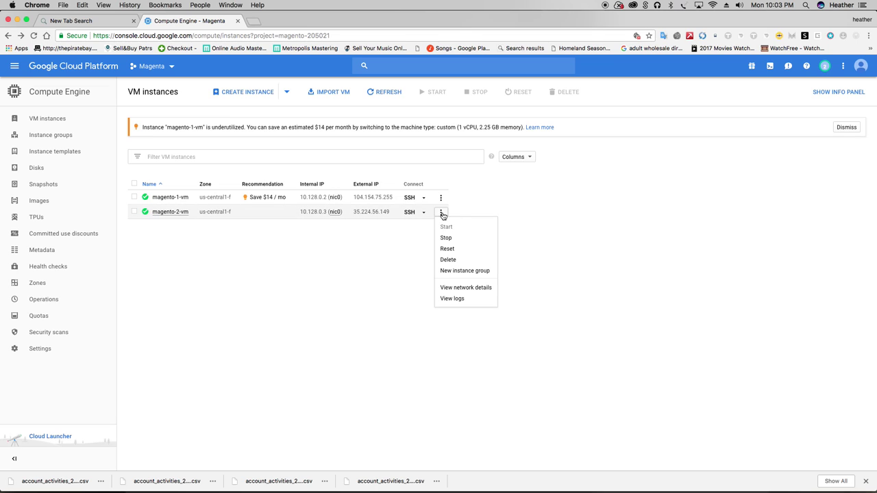
click(211, 217)
drag(212, 217, 211, 240)
click(182, 203)
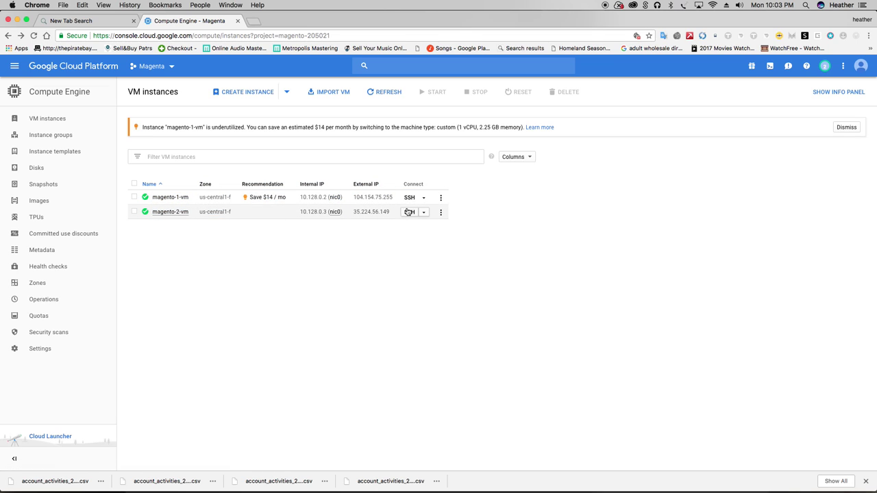
click(441, 198)
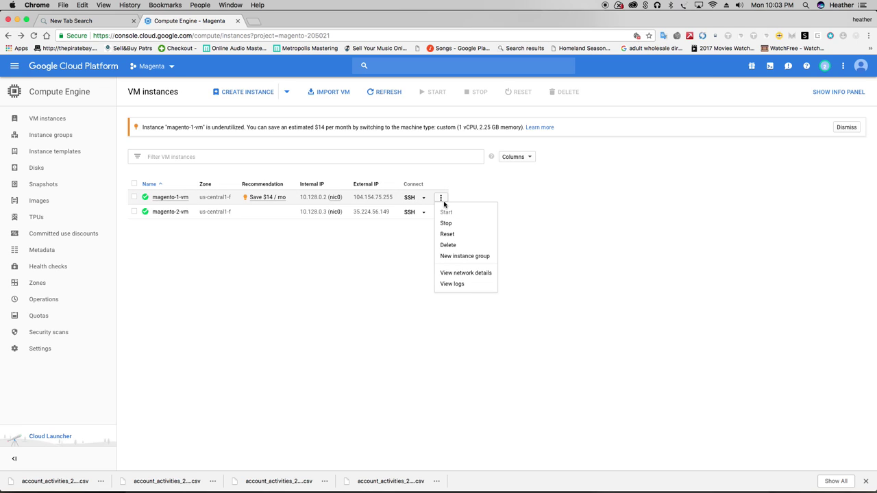
click(463, 274)
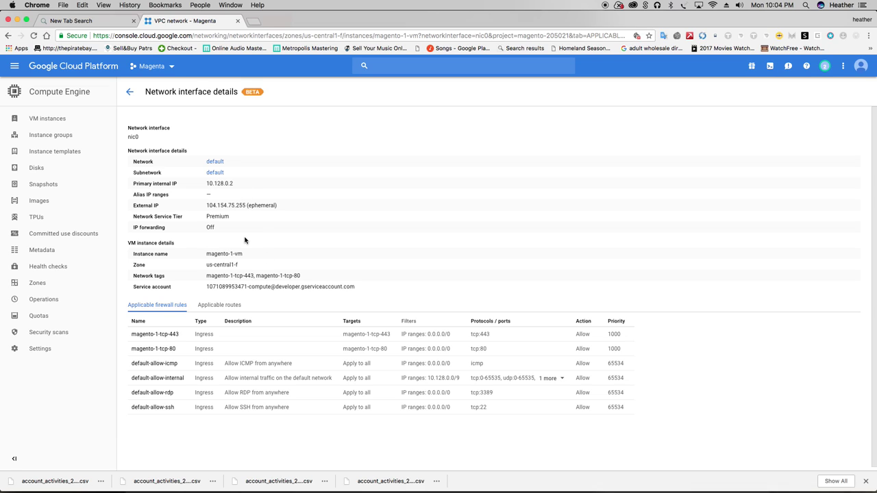
click(132, 94)
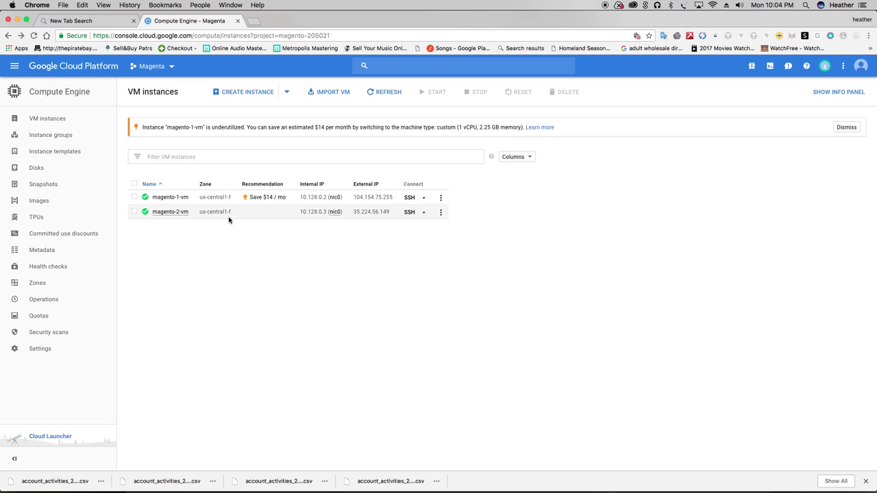
Open the details of magento-2-vm, review its custom metadata and return to the instance list.
click(134, 212)
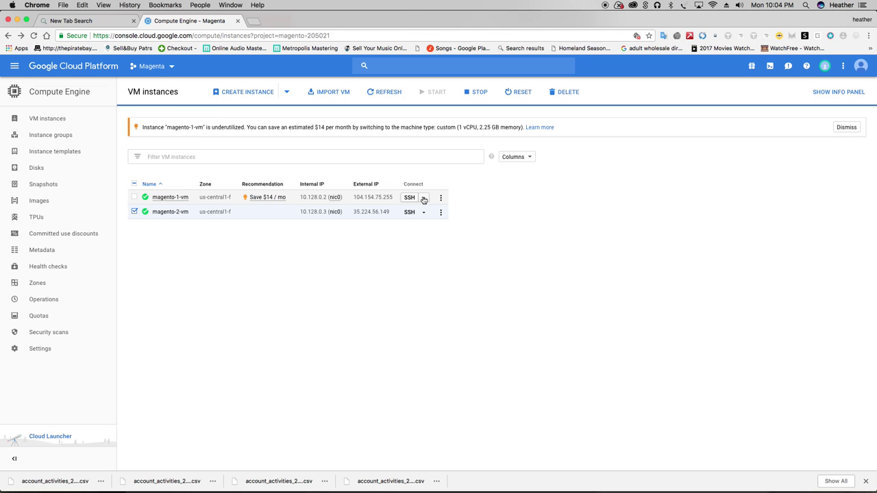
click(183, 213)
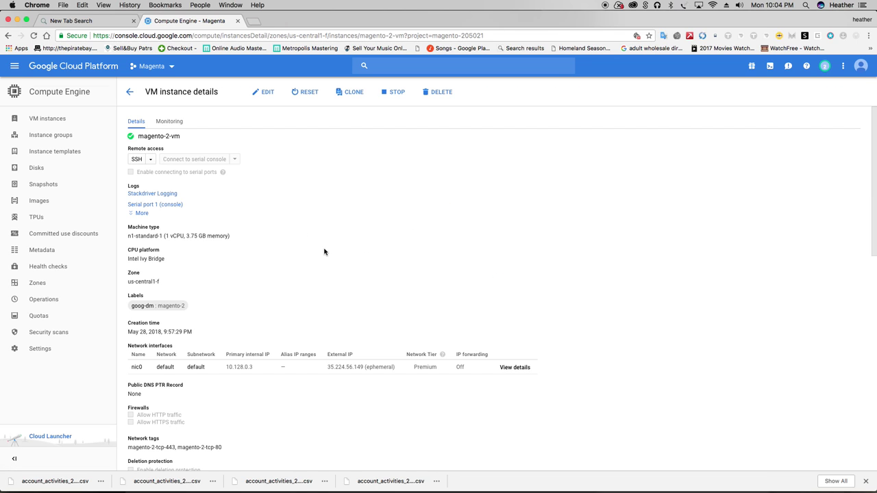
scroll(322, 280, down, 6)
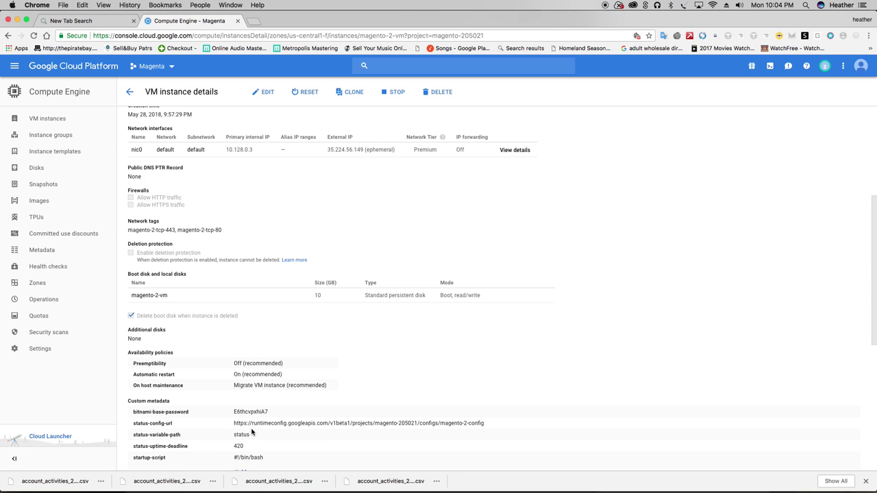
drag(269, 411, 254, 370)
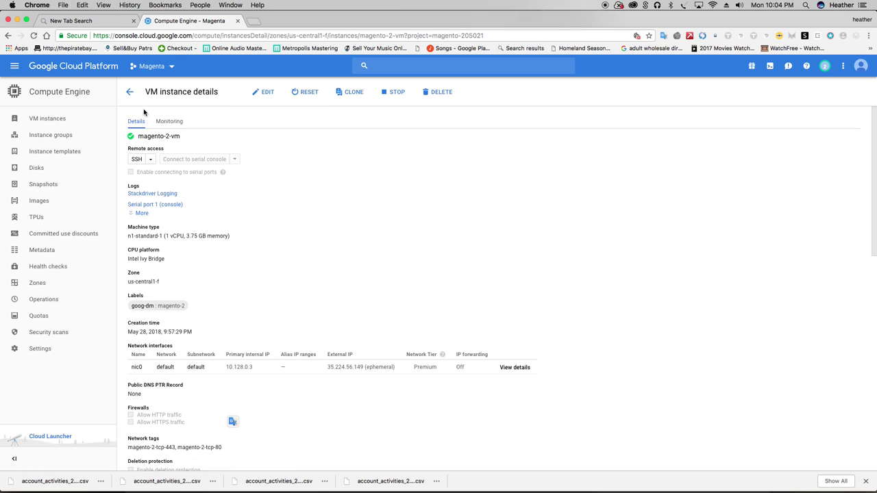
click(131, 92)
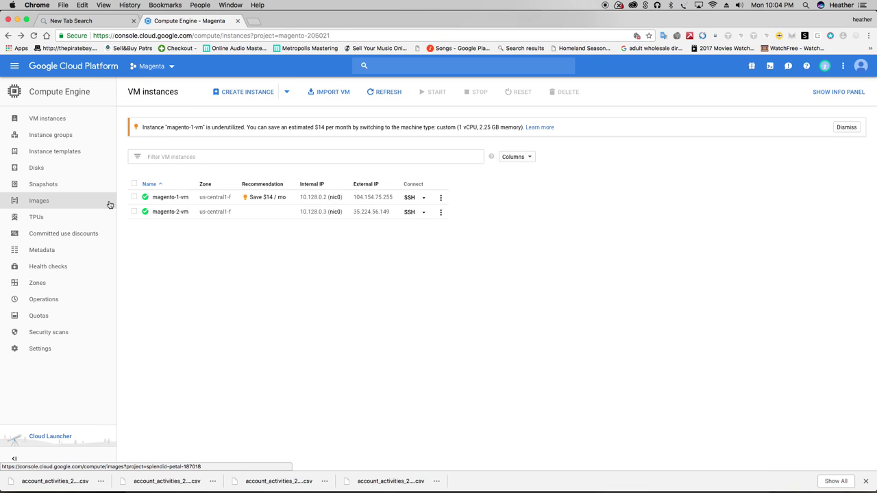
Delete the magento-1-vm and magento-2-vm instances together with their boot disks.
click(135, 198)
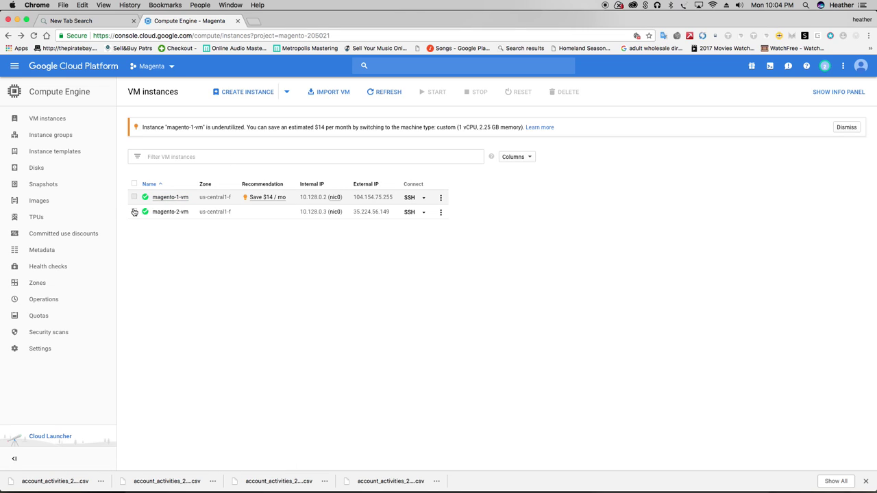
click(134, 212)
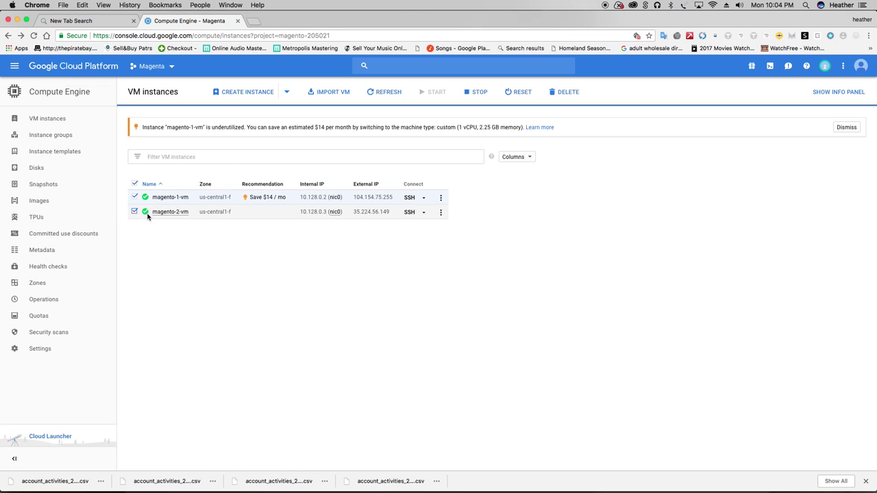
click(442, 198)
click(448, 244)
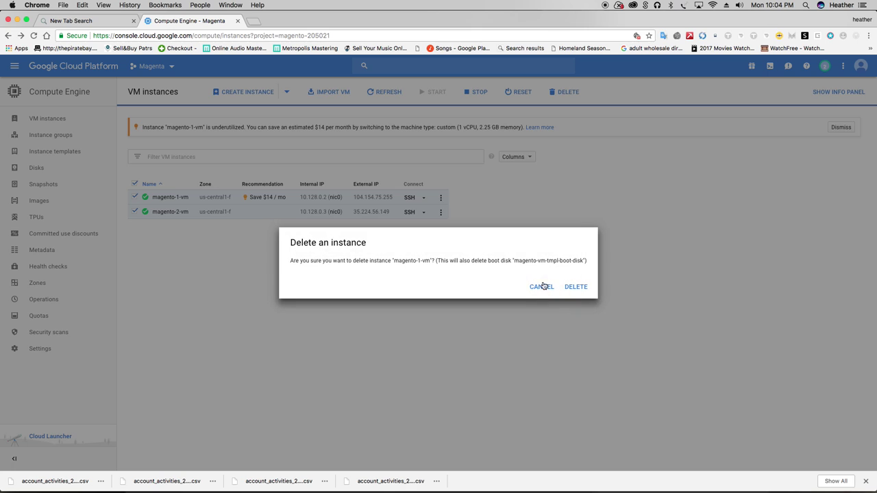
click(576, 287)
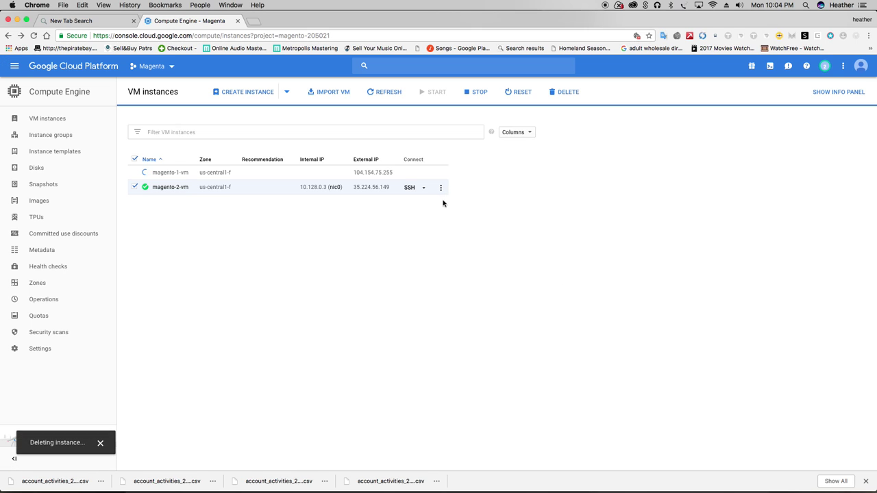
click(441, 187)
click(471, 236)
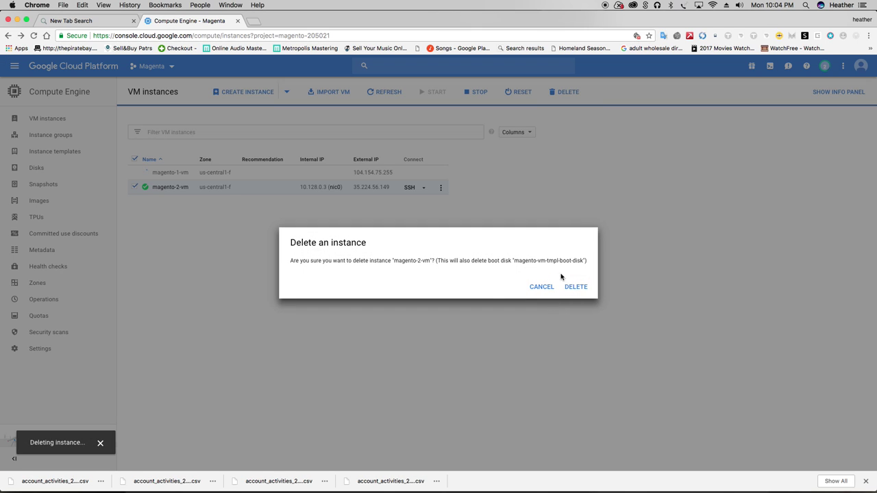
click(583, 293)
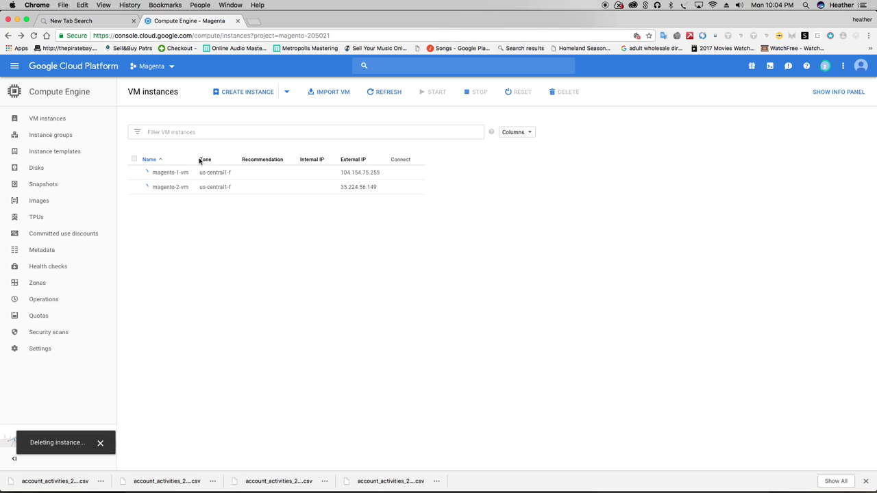
click(286, 93)
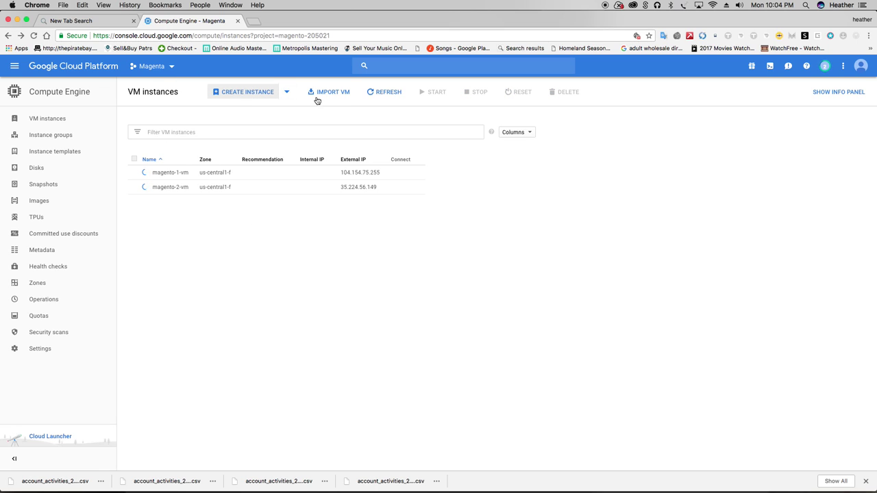
click(250, 92)
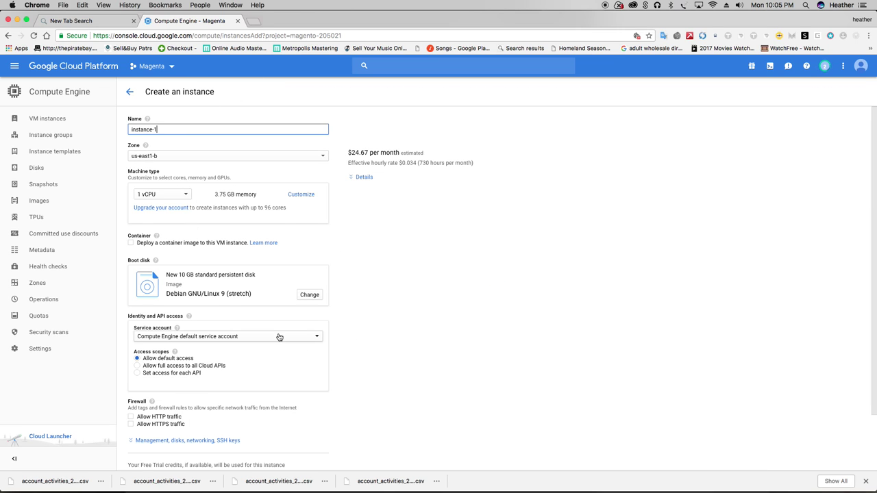
scroll(329, 335, down, 1)
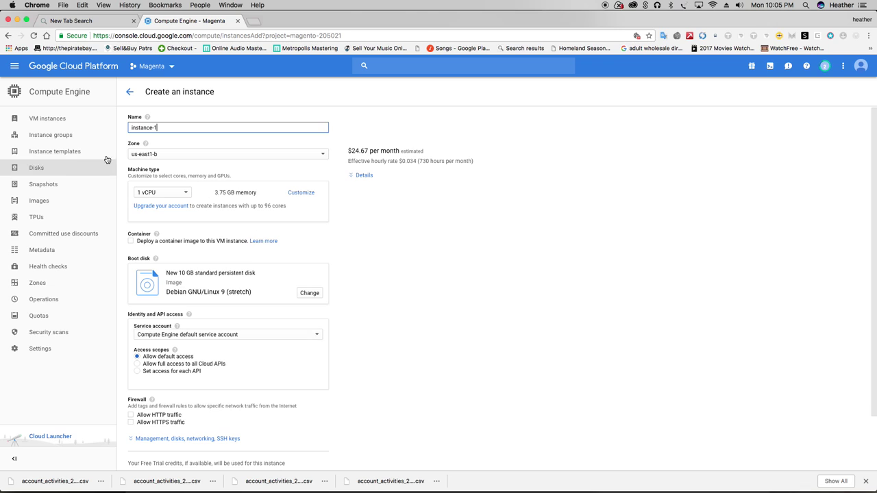
click(127, 97)
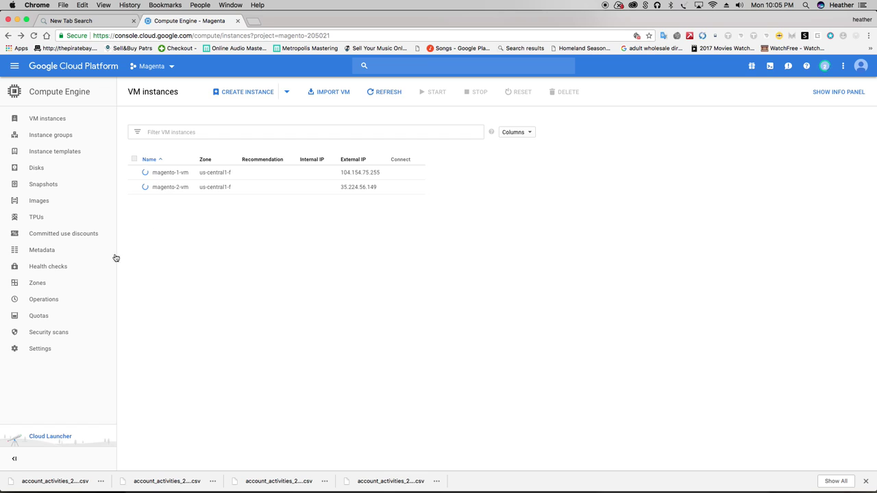
Search Cloud Launcher for "magento" and open the Magento solution by Google Click to Deploy.
click(51, 438)
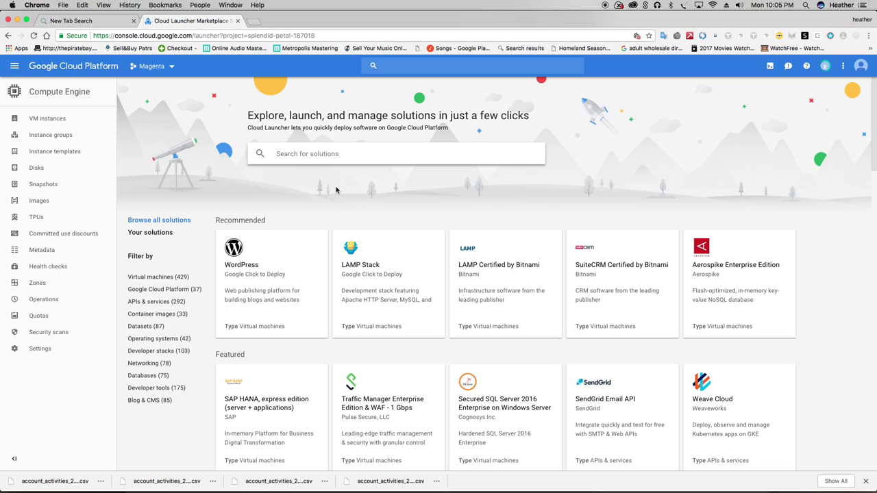
text(magento)
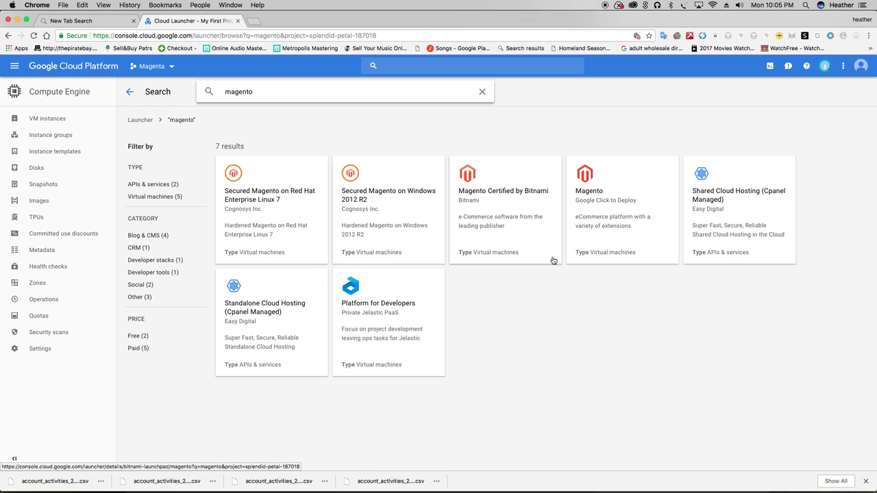
click(623, 206)
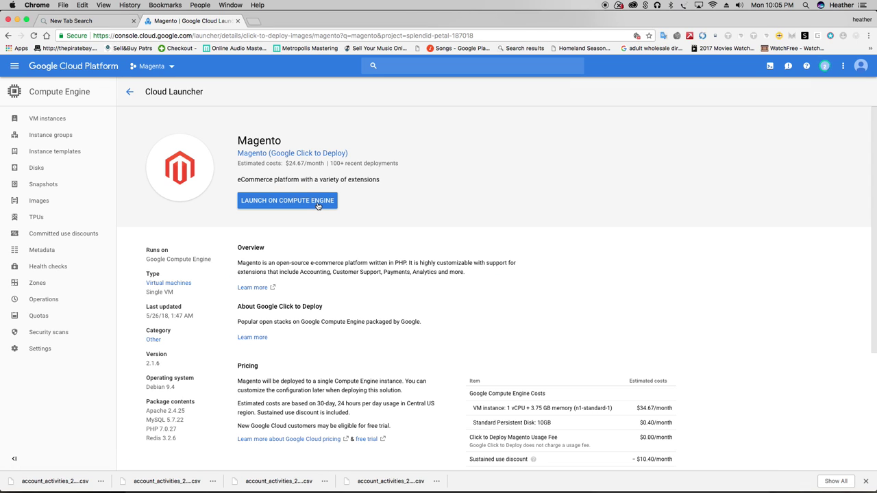
click(317, 201)
click(529, 292)
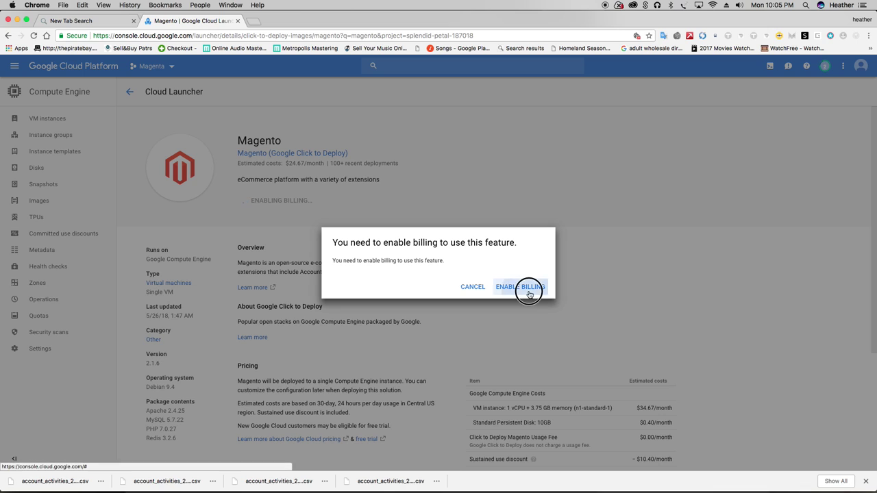
click(474, 288)
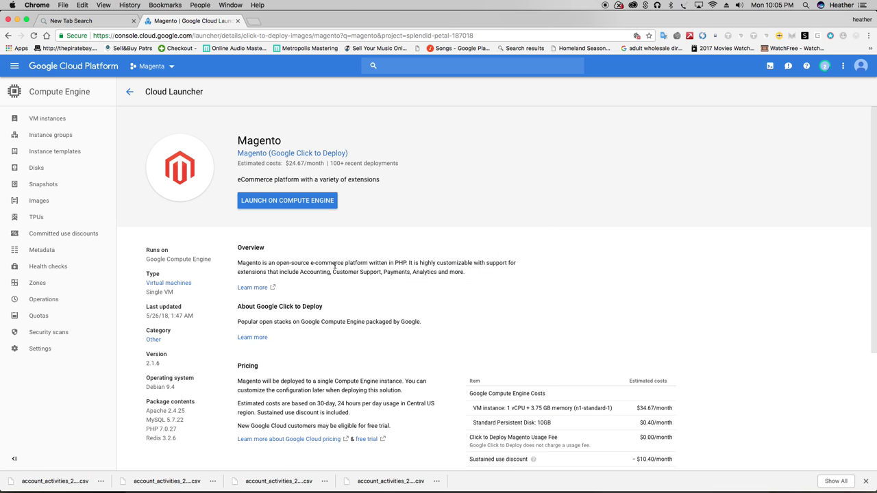
click(315, 200)
click(529, 288)
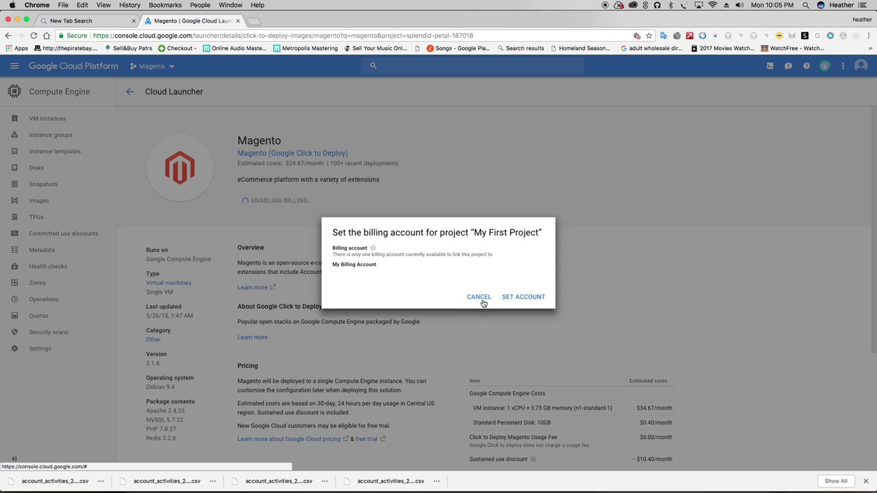
click(472, 301)
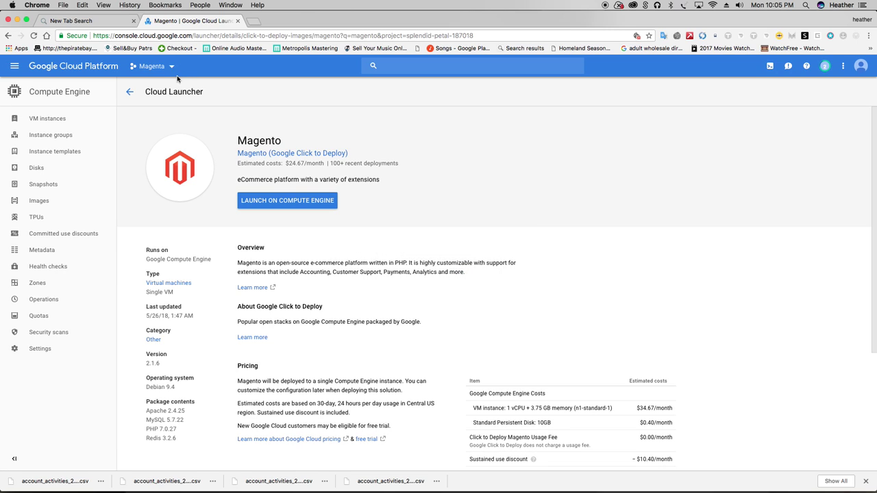
click(173, 69)
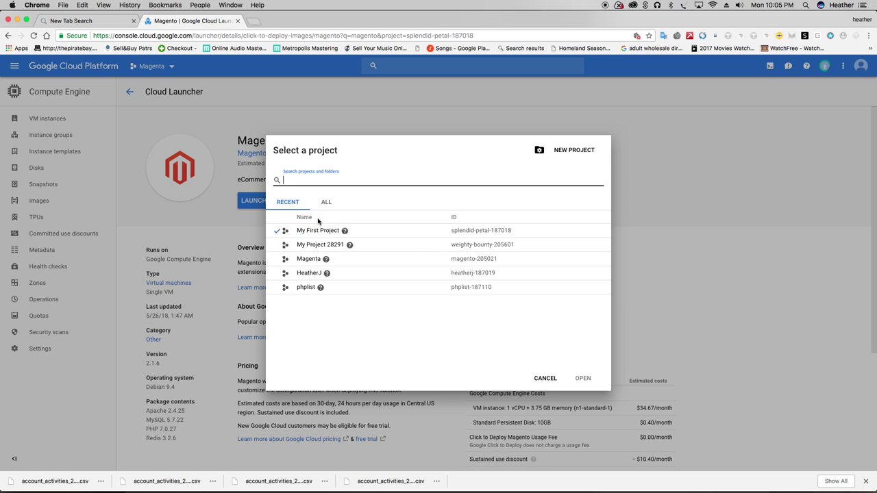
click(541, 150)
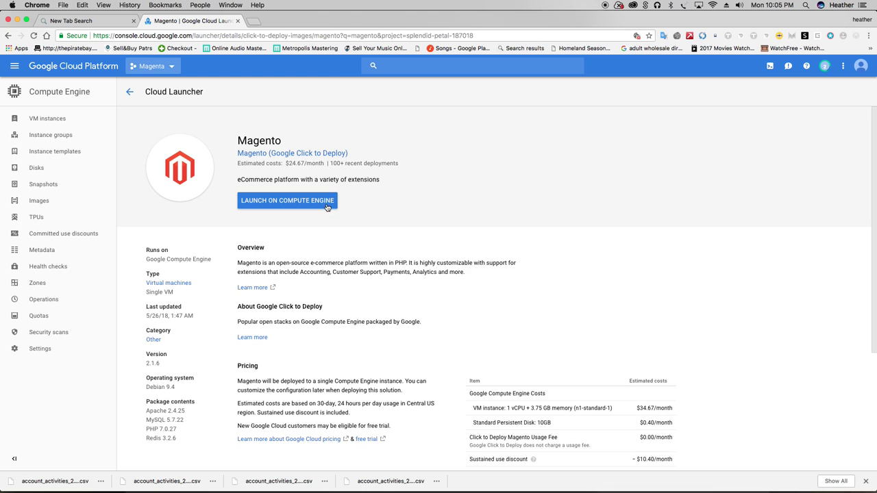
click(172, 66)
click(148, 70)
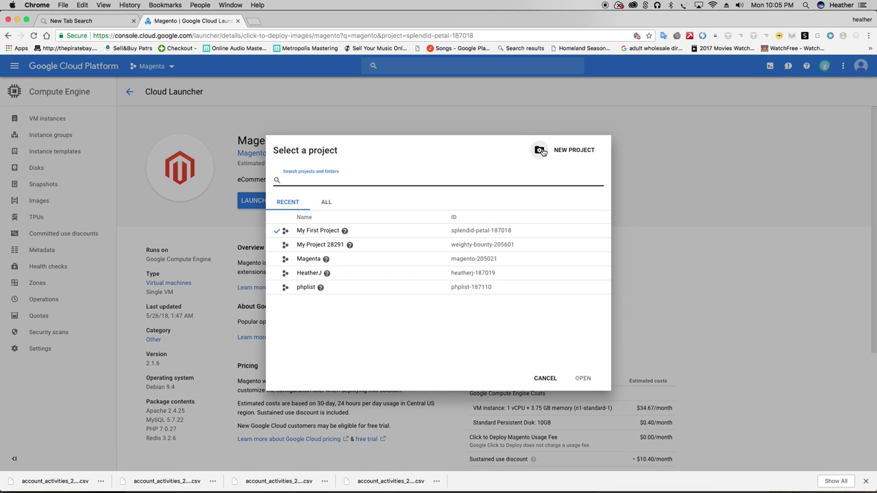
click(540, 151)
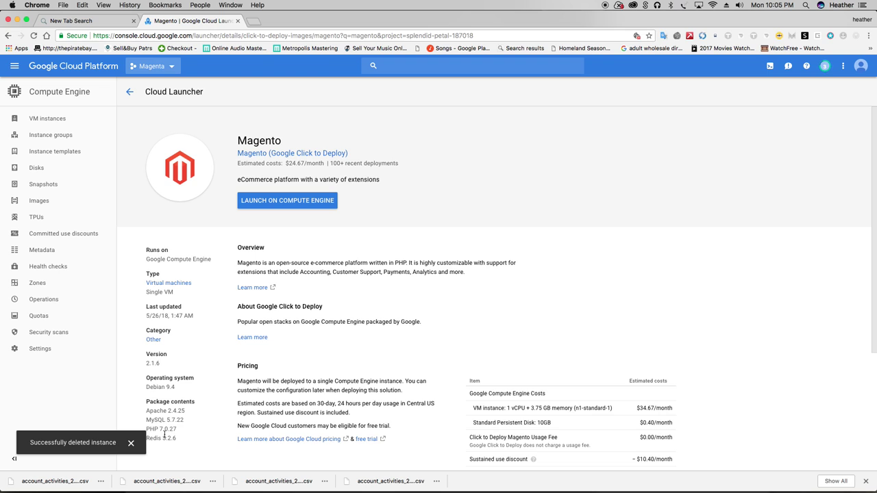
click(131, 443)
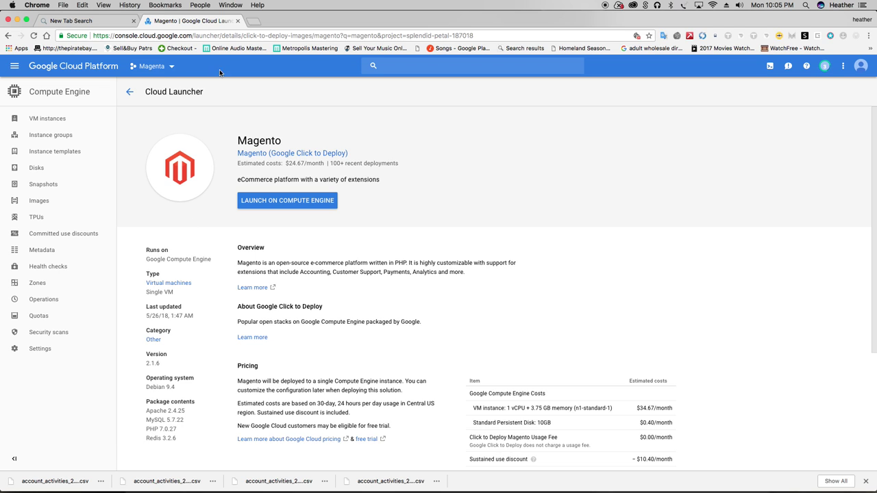
click(167, 66)
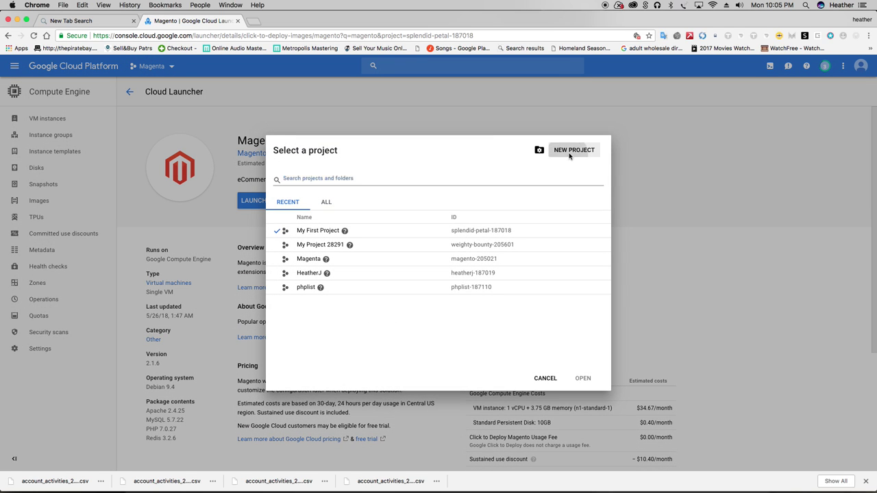
click(545, 378)
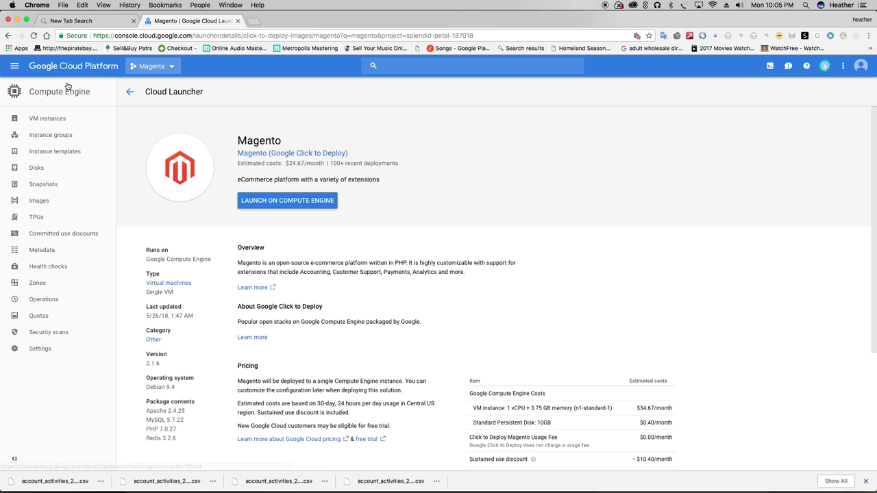
Switch to the first project listed under No organization, view the Google Click to Deploy provider page and return to the Magento solution.
click(151, 65)
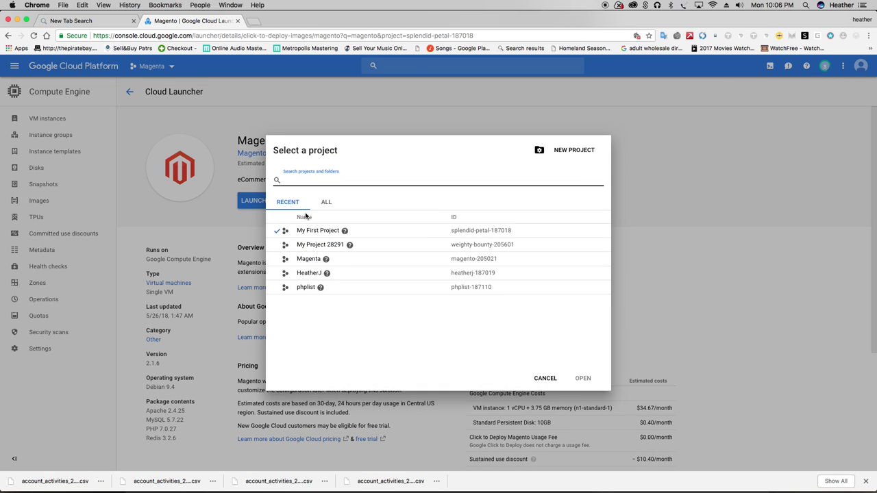
click(326, 203)
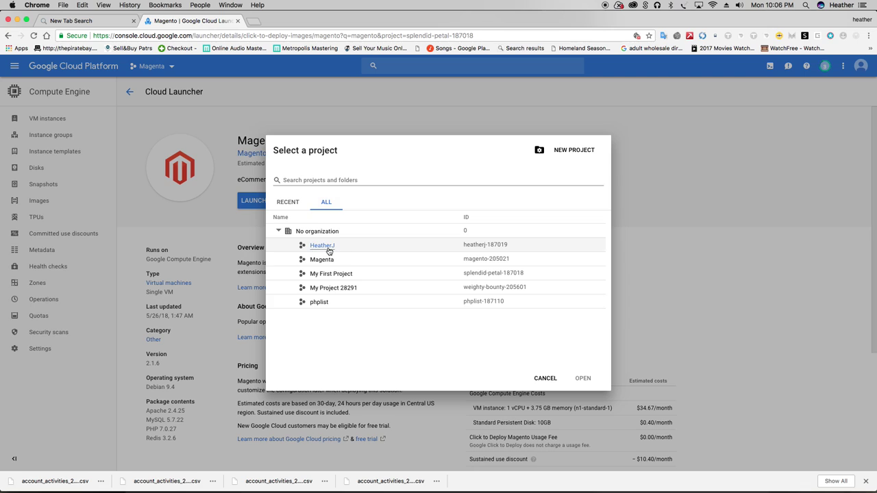
click(327, 245)
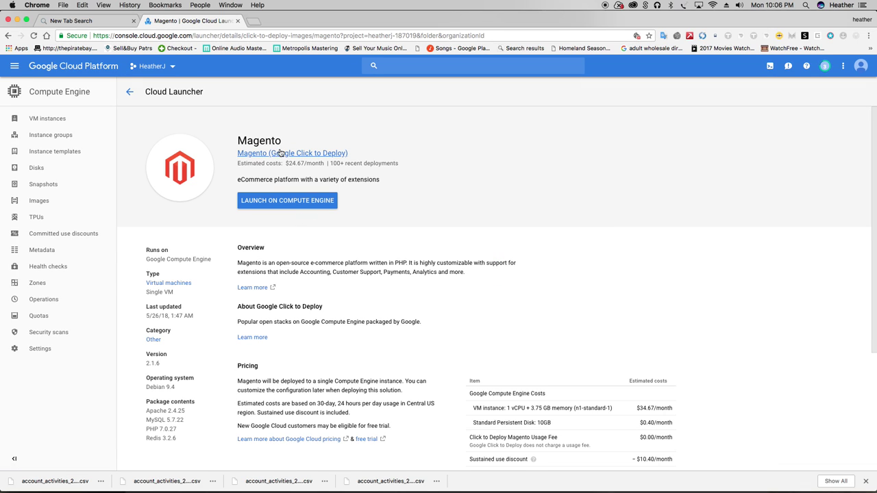
click(305, 153)
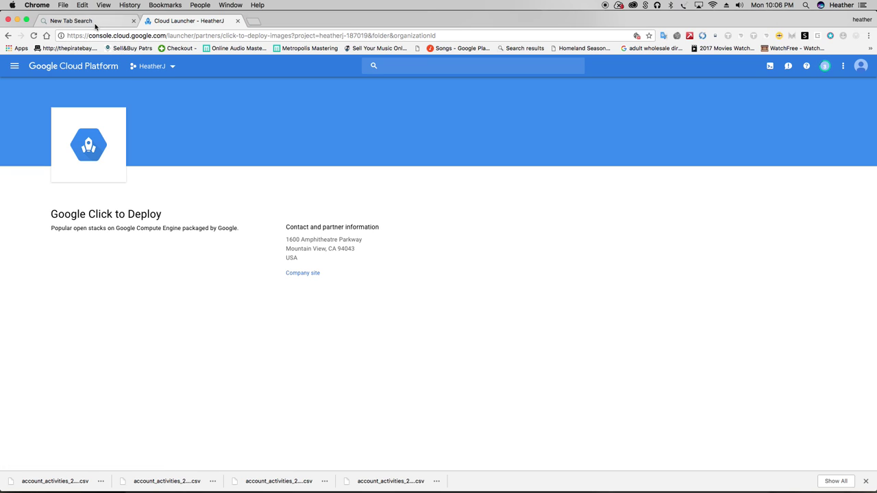
click(9, 36)
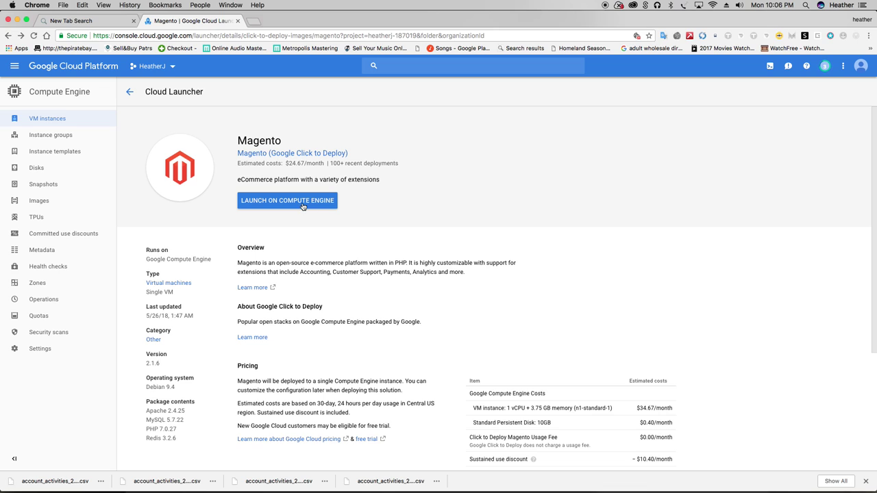
Launch Magento on Compute Engine, enabling billing for the project with My Billing Account.
click(302, 203)
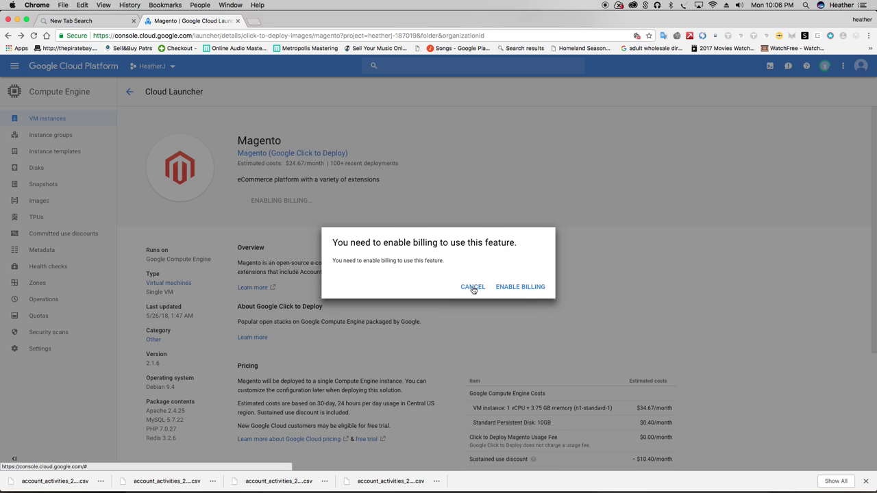
click(499, 288)
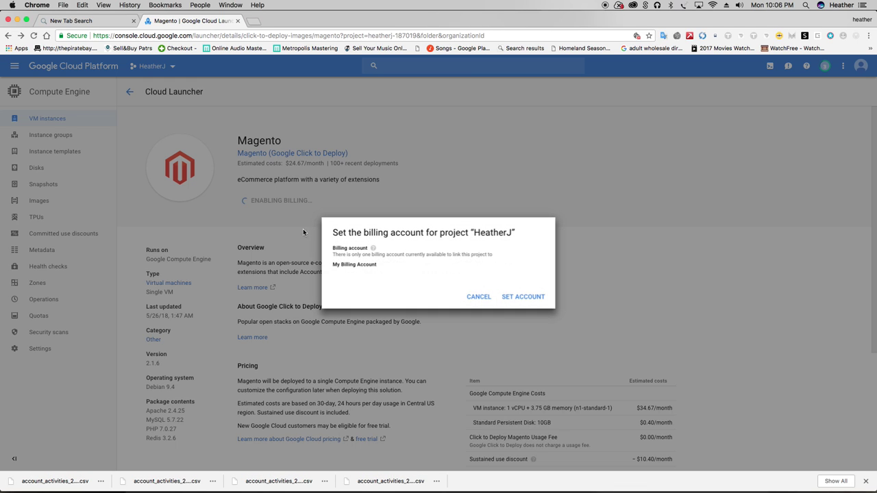
click(514, 297)
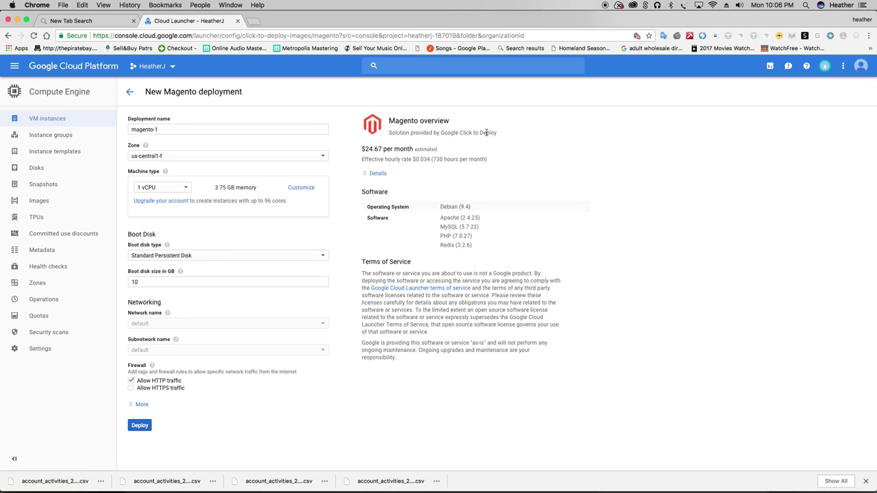
Name the Magento deployment magento-now, allow HTTPS traffic, review the cost details and deploy it with a 10 GB boot disk.
click(180, 388)
click(185, 129)
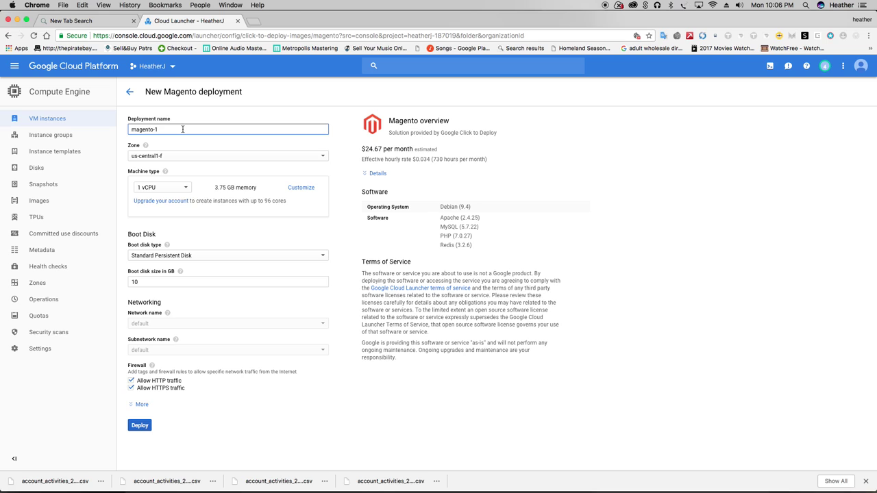
text(now)
click(365, 173)
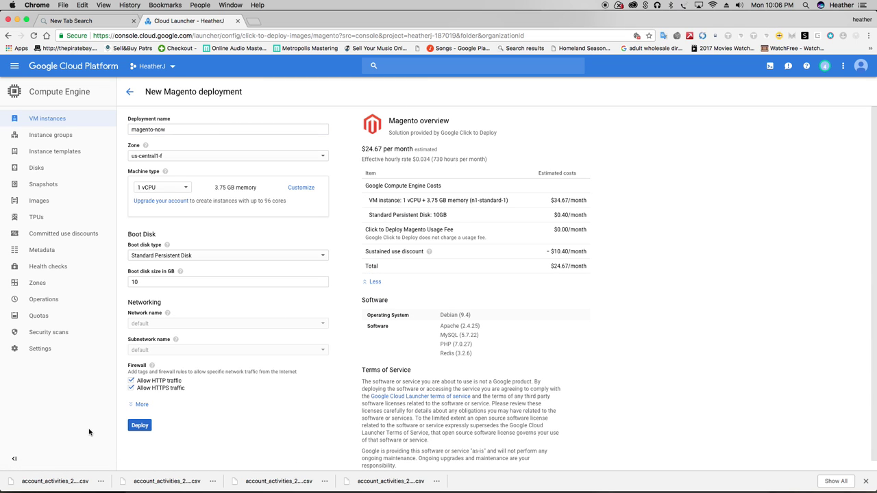
mouse_move(760, 487)
click(152, 278)
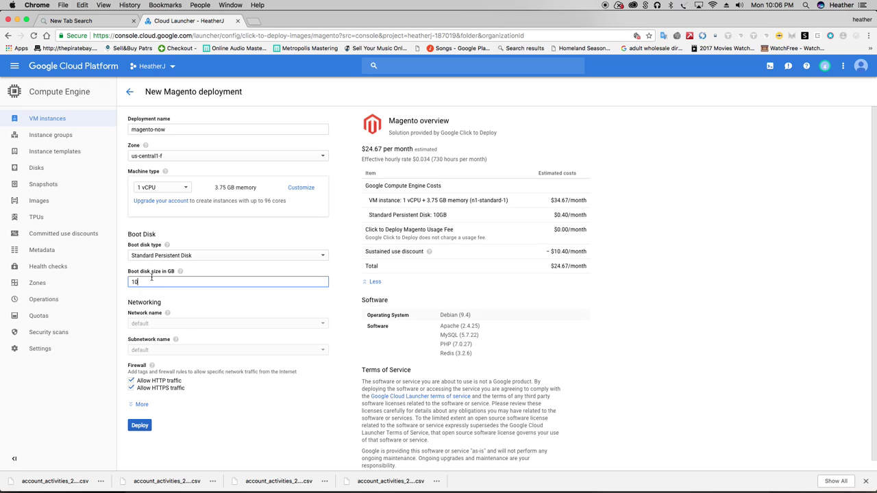
click(137, 427)
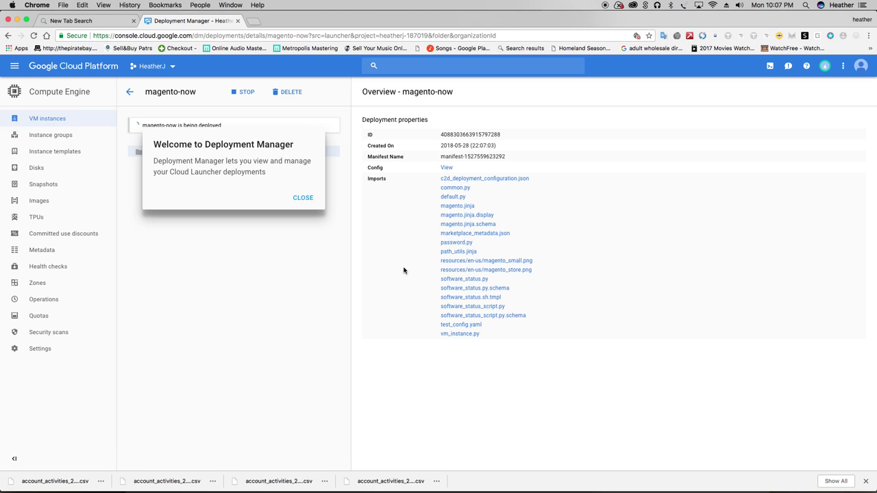
click(303, 197)
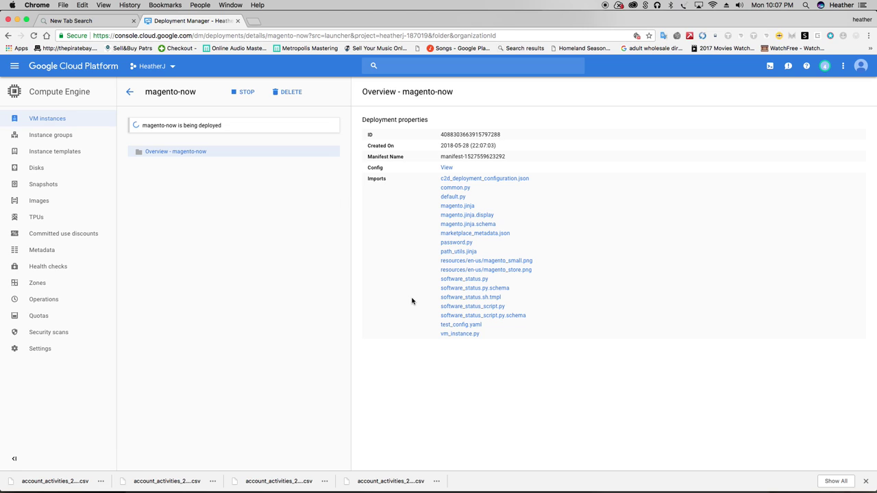